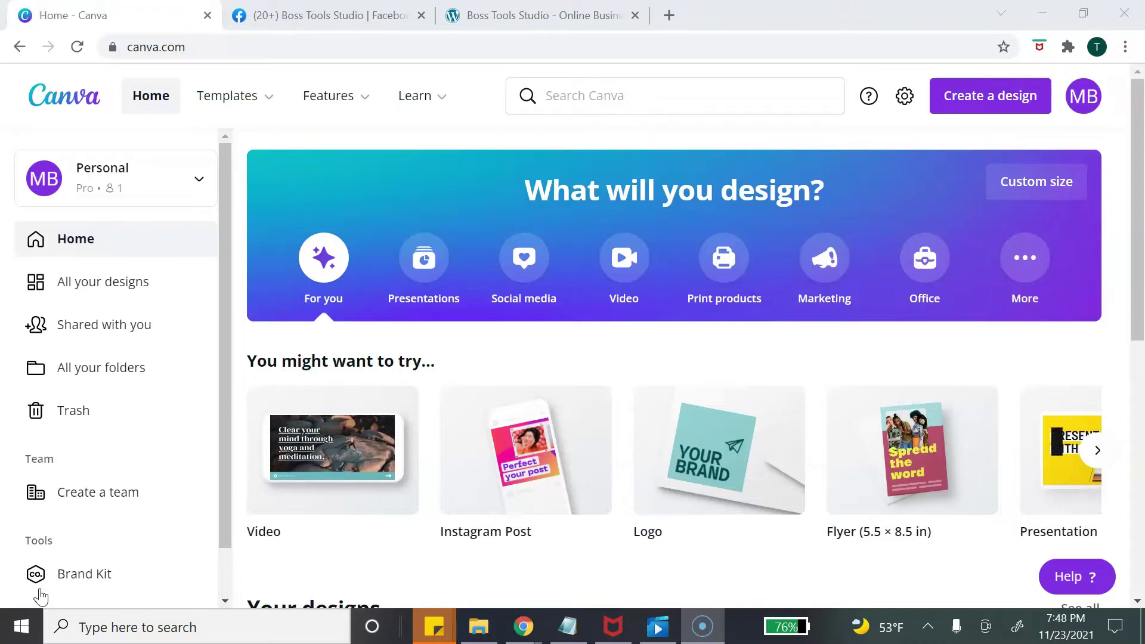
Search Canva templates for 'link website' and browse the 792 bio-link results
{"action": "left_click", "coordinate": [581, 95]}
{"action": "type", "text": "link "}
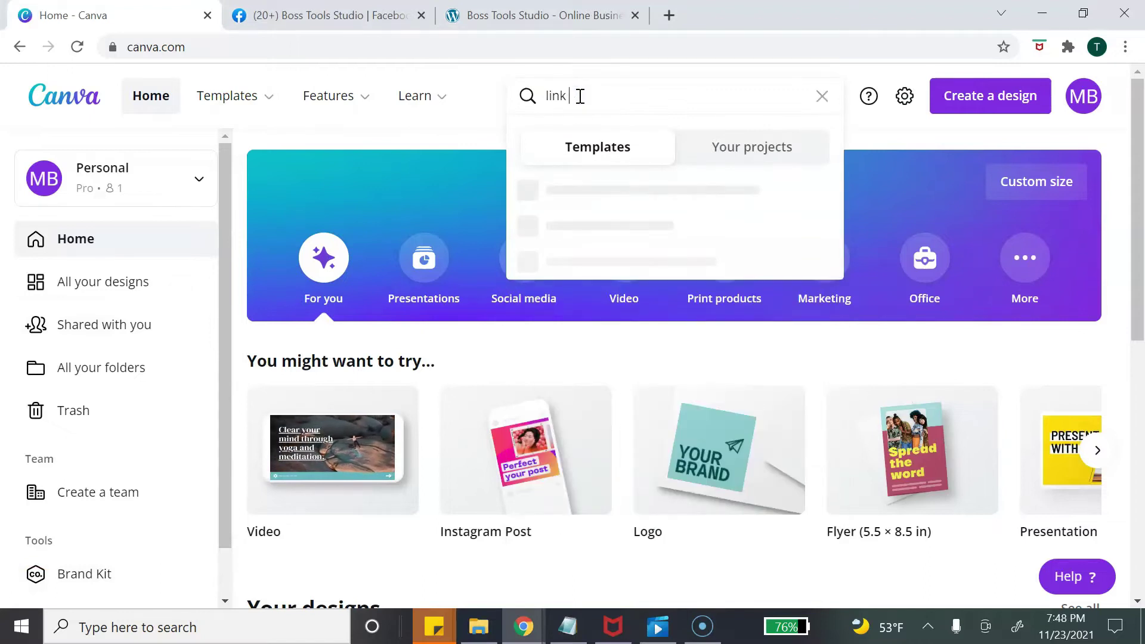
{"action": "type", "text": "website"}
{"action": "key", "text": "Return"}
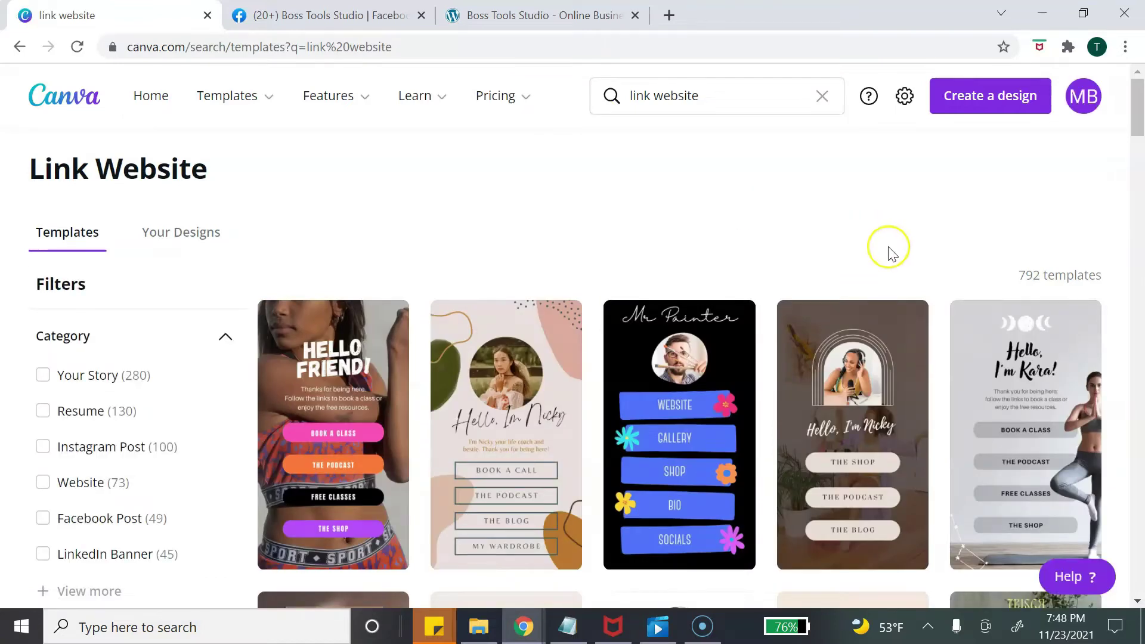
{"action": "scroll", "coordinate": [889, 241], "scroll_direction": "down", "scroll_amount": 3}
{"action": "scroll", "coordinate": [889, 241], "scroll_direction": "down", "scroll_amount": 13}
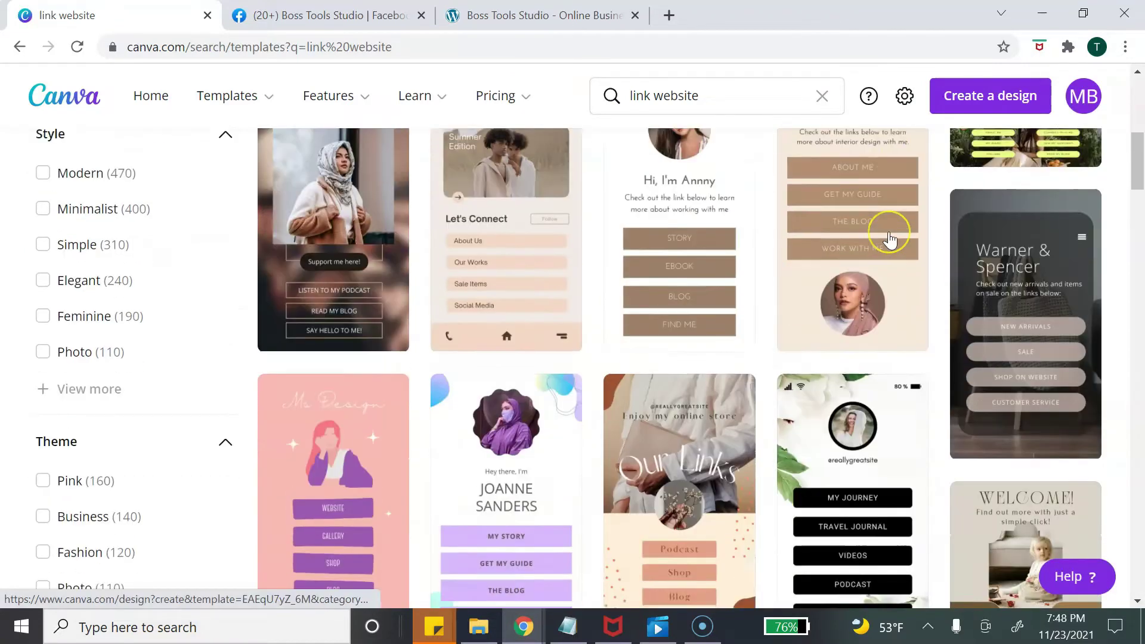
{"action": "scroll", "coordinate": [889, 241], "scroll_direction": "down", "scroll_amount": 11}
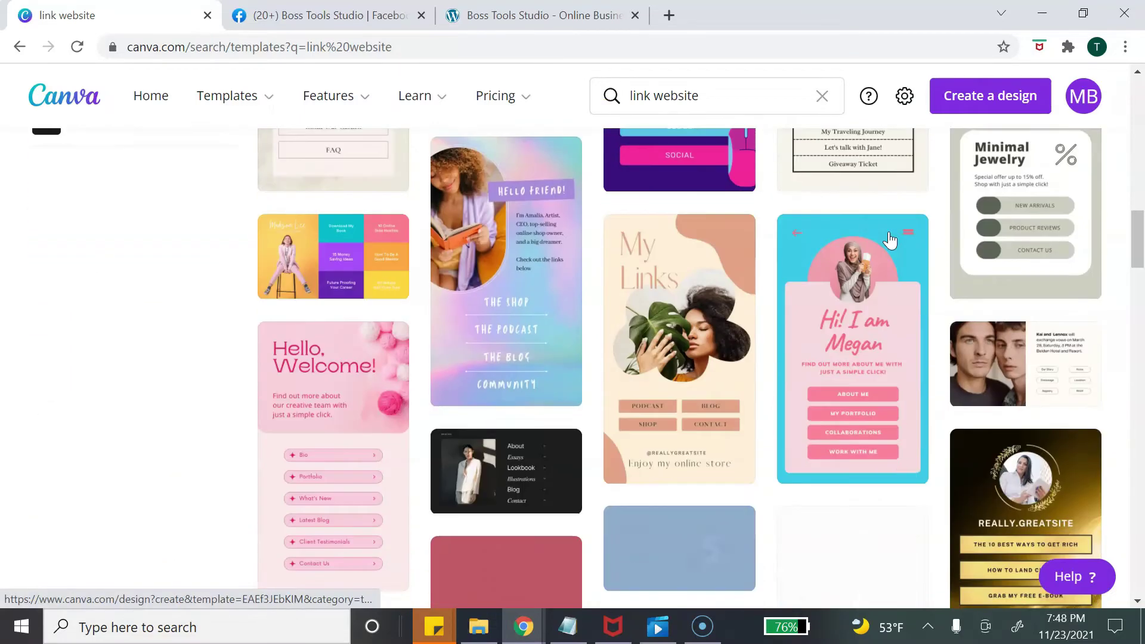
{"action": "scroll", "coordinate": [865, 239], "scroll_direction": "down", "scroll_amount": 5}
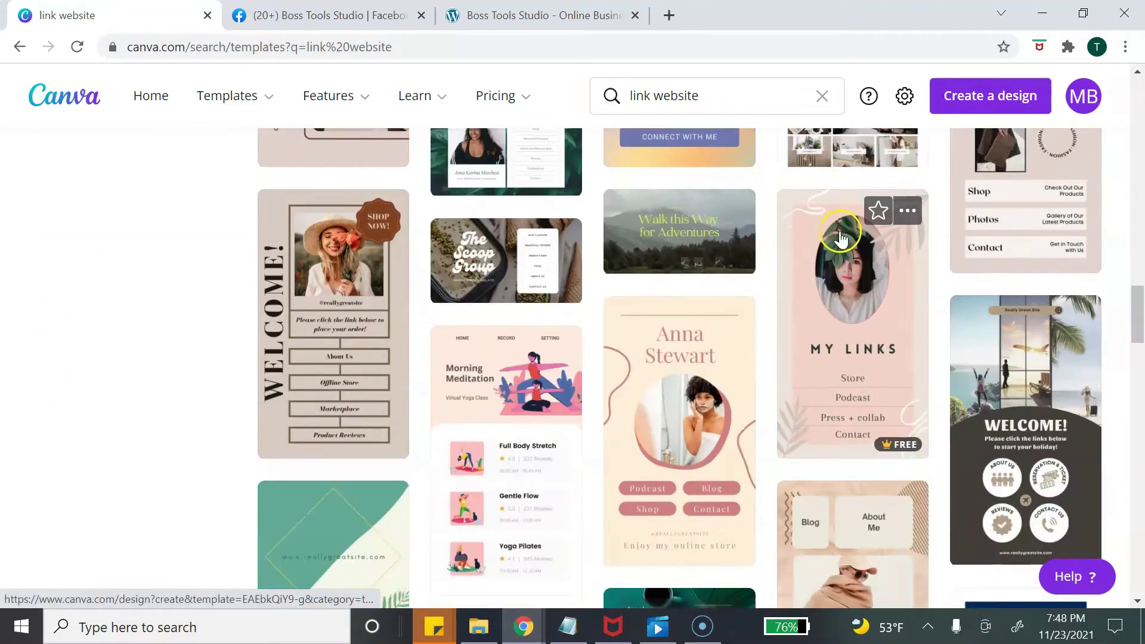
{"action": "scroll", "coordinate": [837, 238], "scroll_direction": "up", "scroll_amount": 11}
{"action": "scroll", "coordinate": [837, 237], "scroll_direction": "up", "scroll_amount": 13}
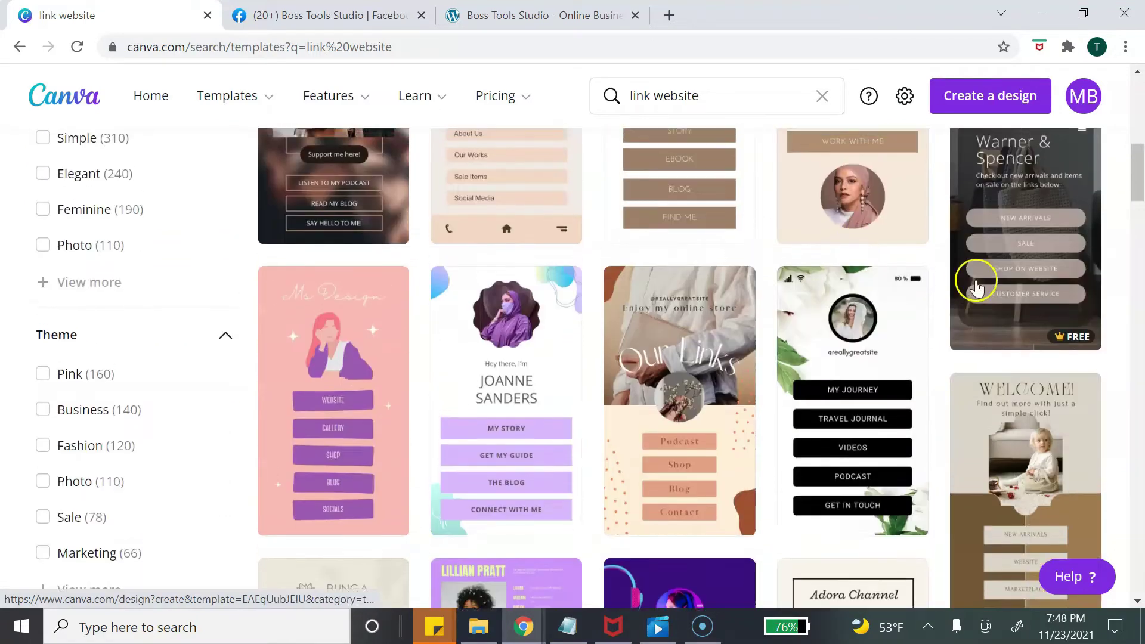
{"action": "scroll", "coordinate": [865, 275], "scroll_direction": "up", "scroll_amount": 10}
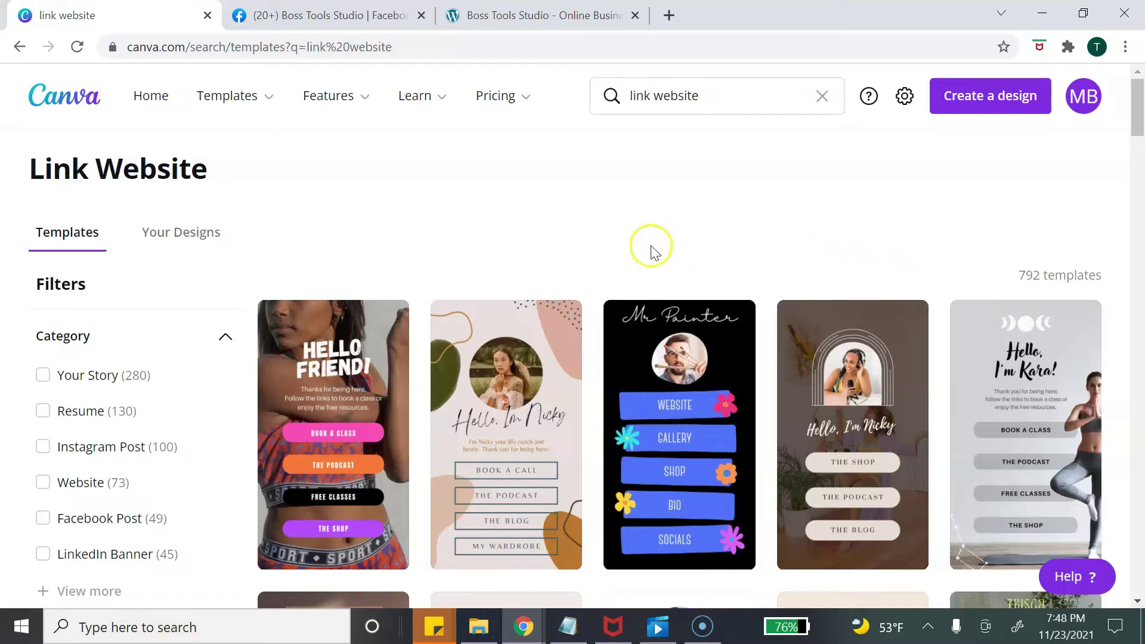
Open the HELLO FRIEND! bio-link template and try the Boss Tools Studio colour palette
{"action": "left_click", "coordinate": [380, 358]}
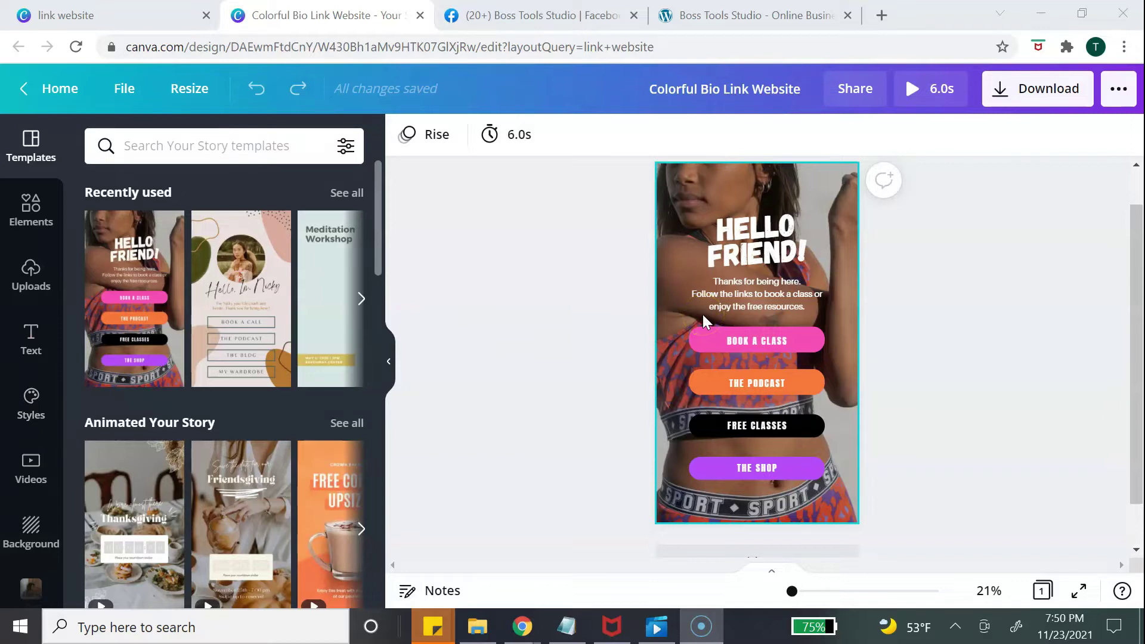
{"action": "left_click", "coordinate": [37, 397]}
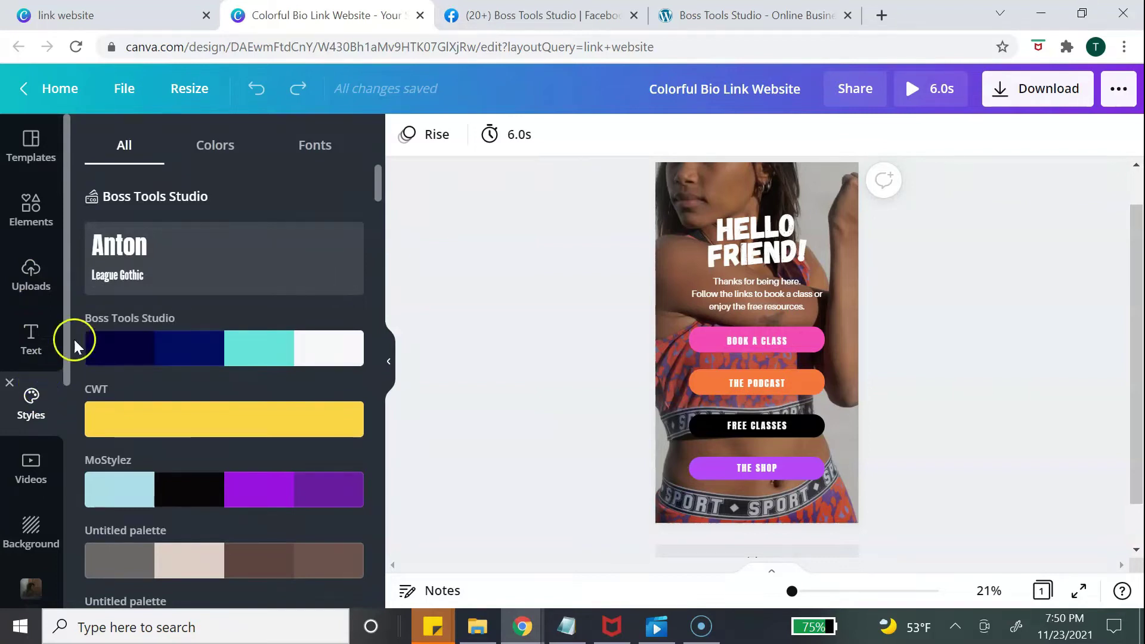
{"action": "left_click", "coordinate": [221, 349]}
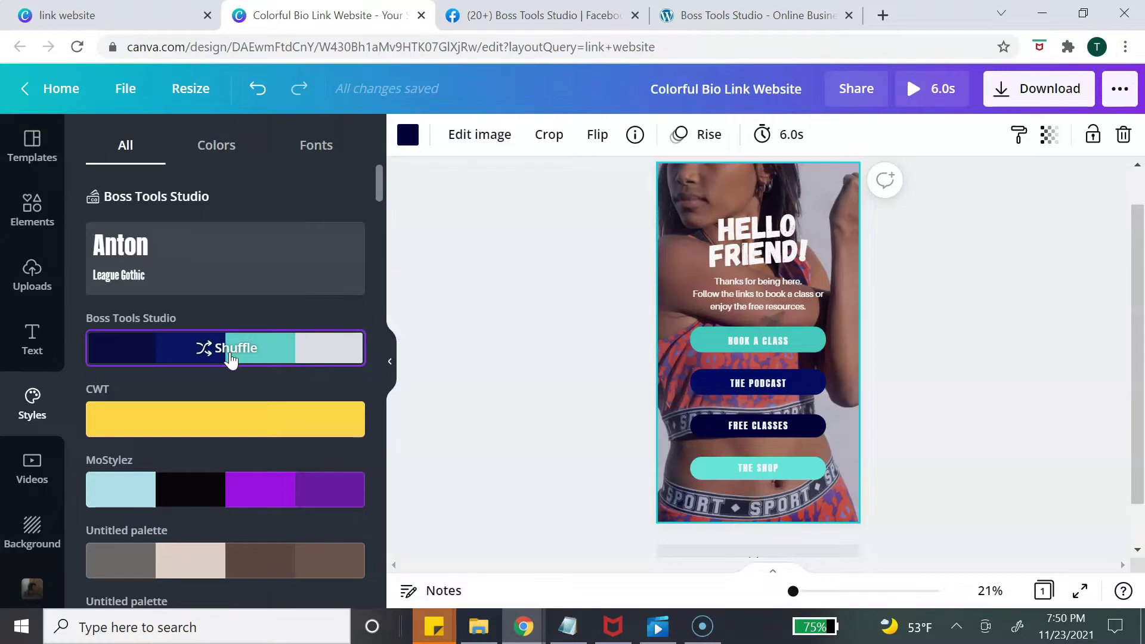
{"action": "left_click", "coordinate": [202, 145]}
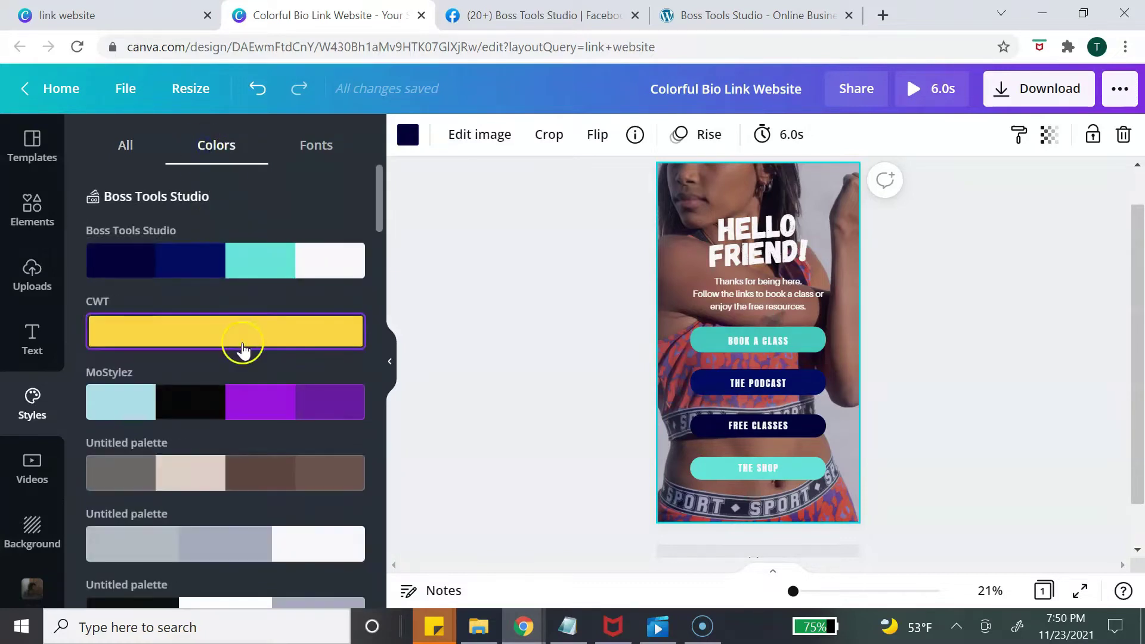
{"action": "scroll", "coordinate": [242, 349], "scroll_direction": "down", "scroll_amount": 12}
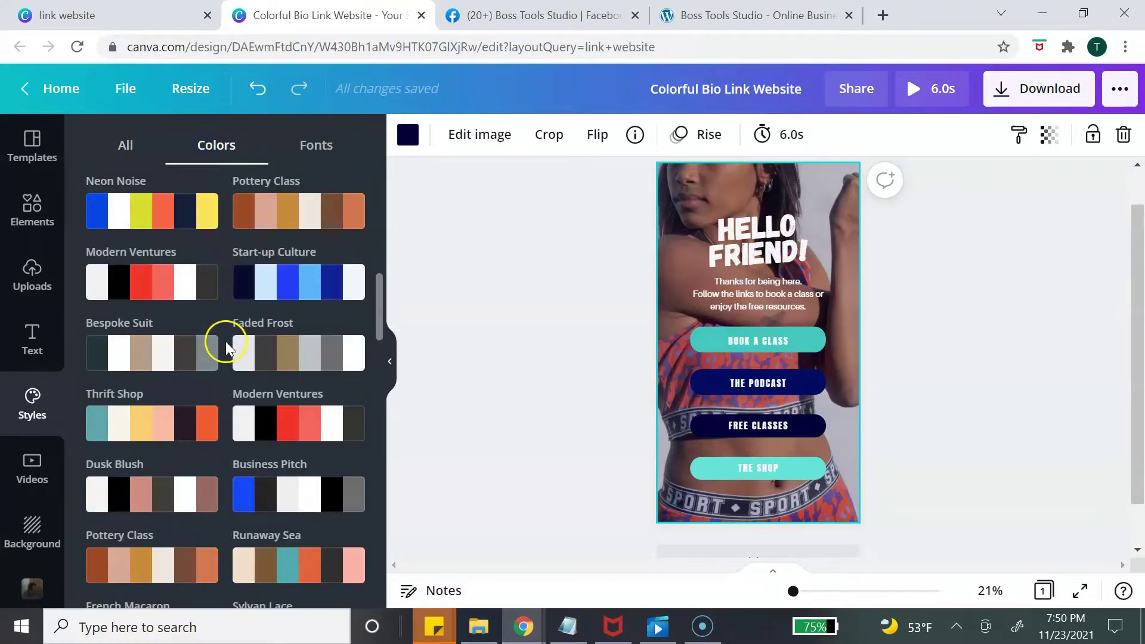
{"action": "scroll", "coordinate": [227, 348], "scroll_direction": "down", "scroll_amount": 10}
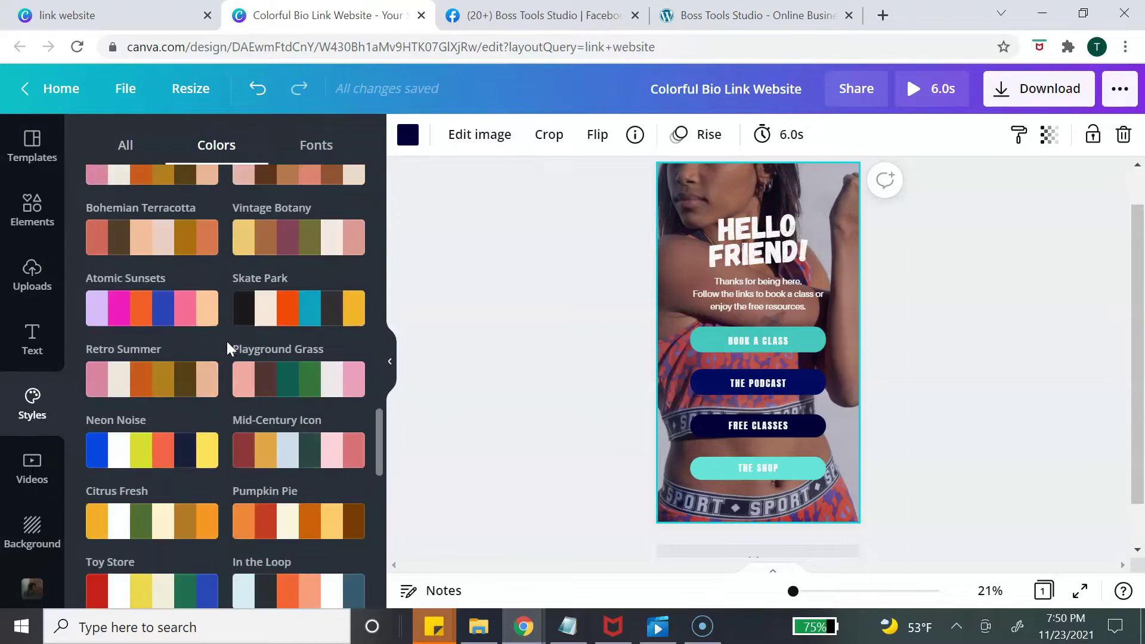
{"action": "scroll", "coordinate": [233, 348], "scroll_direction": "down", "scroll_amount": 10}
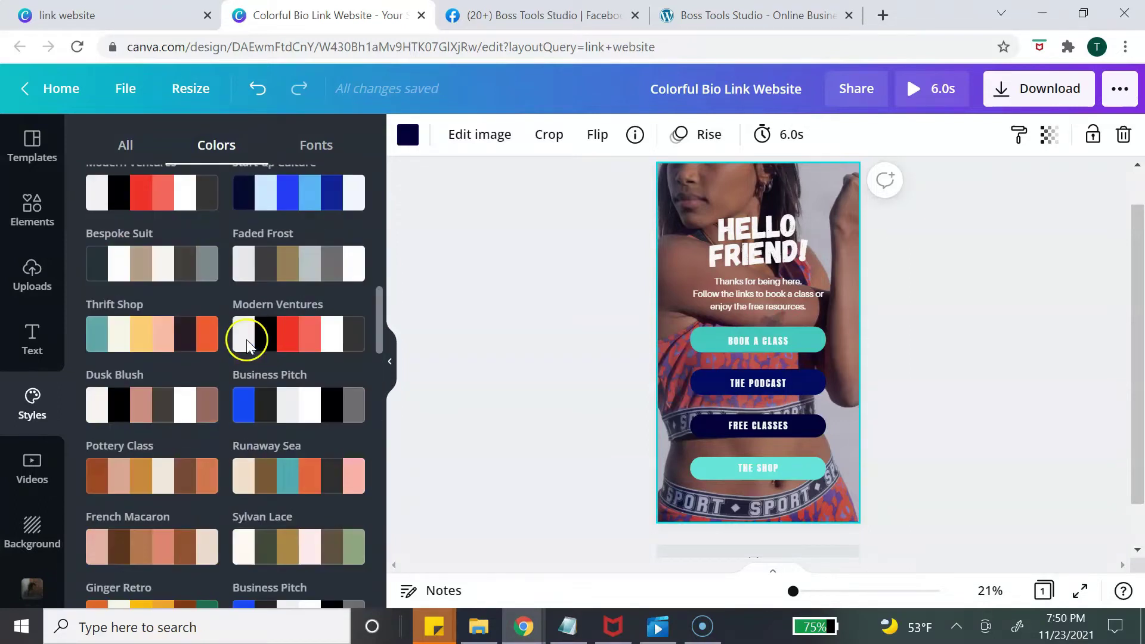
{"action": "scroll", "coordinate": [250, 340], "scroll_direction": "up", "scroll_amount": 20}
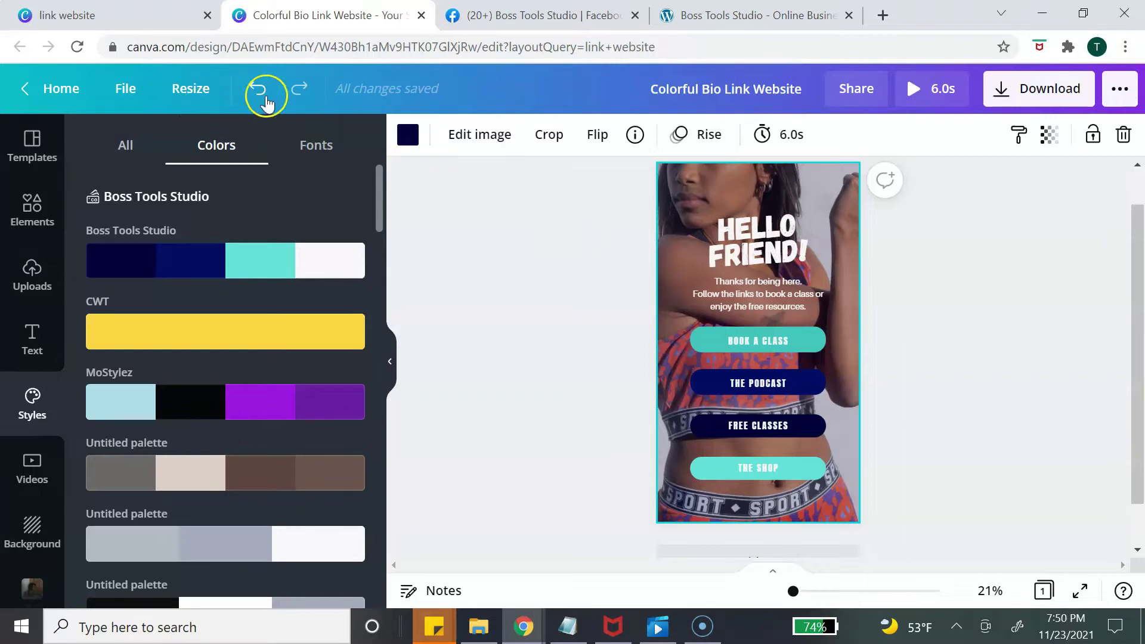
Undo the palette change to restore the original pink, orange, black and purple buttons
{"action": "left_click", "coordinate": [260, 91]}
{"action": "left_click", "coordinate": [260, 91]}
{"action": "left_click", "coordinate": [260, 91]}
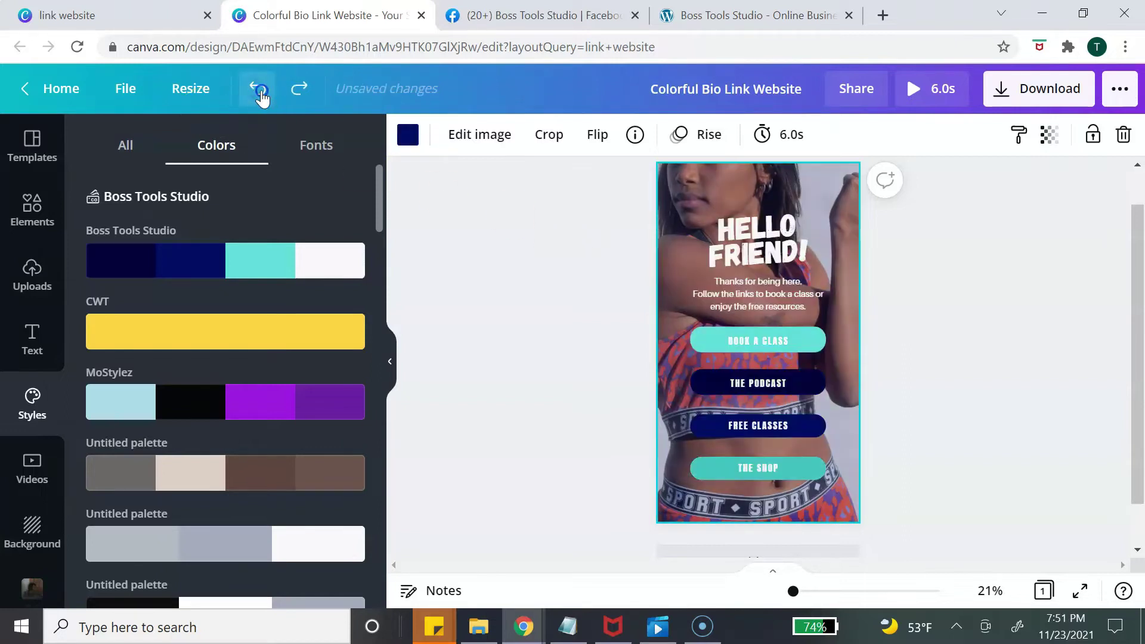
{"action": "left_click", "coordinate": [260, 90]}
{"action": "left_click", "coordinate": [260, 91]}
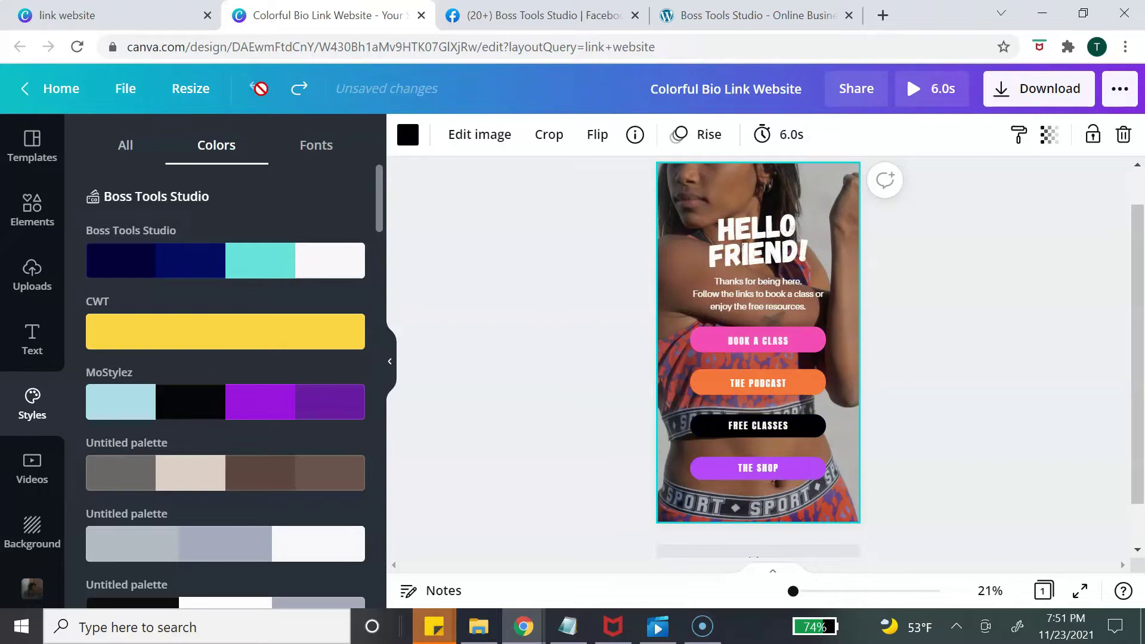
{"action": "left_click", "coordinate": [559, 341]}
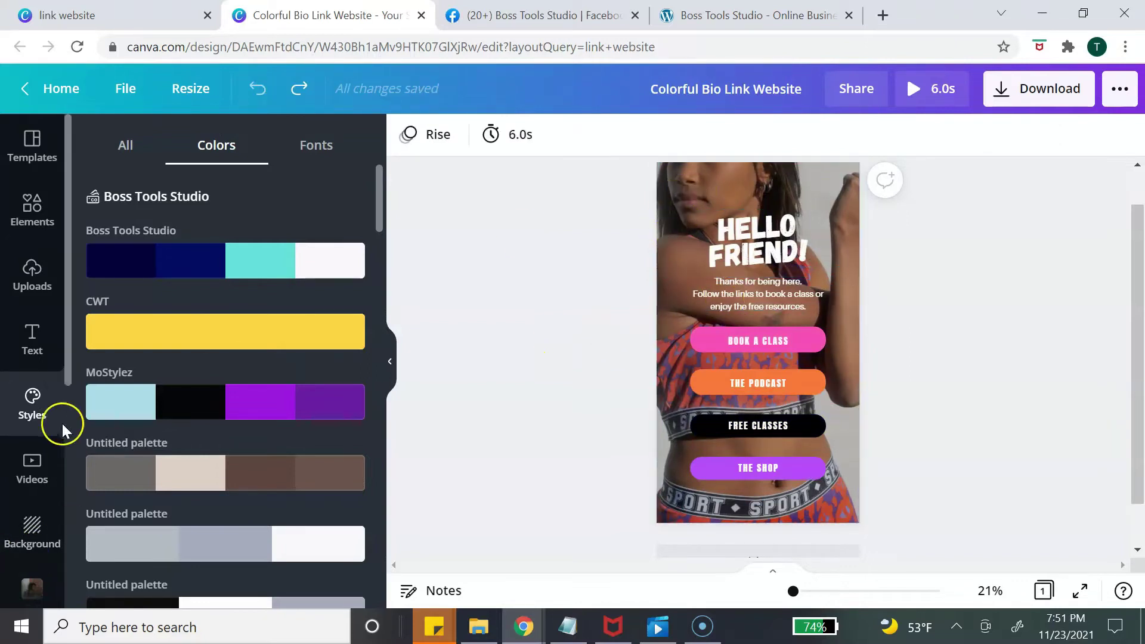
{"action": "scroll", "coordinate": [54, 412], "scroll_direction": "down", "scroll_amount": 4}
Replace the background with the BMI smiling-woman photo, cropped and shifted so her face shows
{"action": "left_click", "coordinate": [30, 326]}
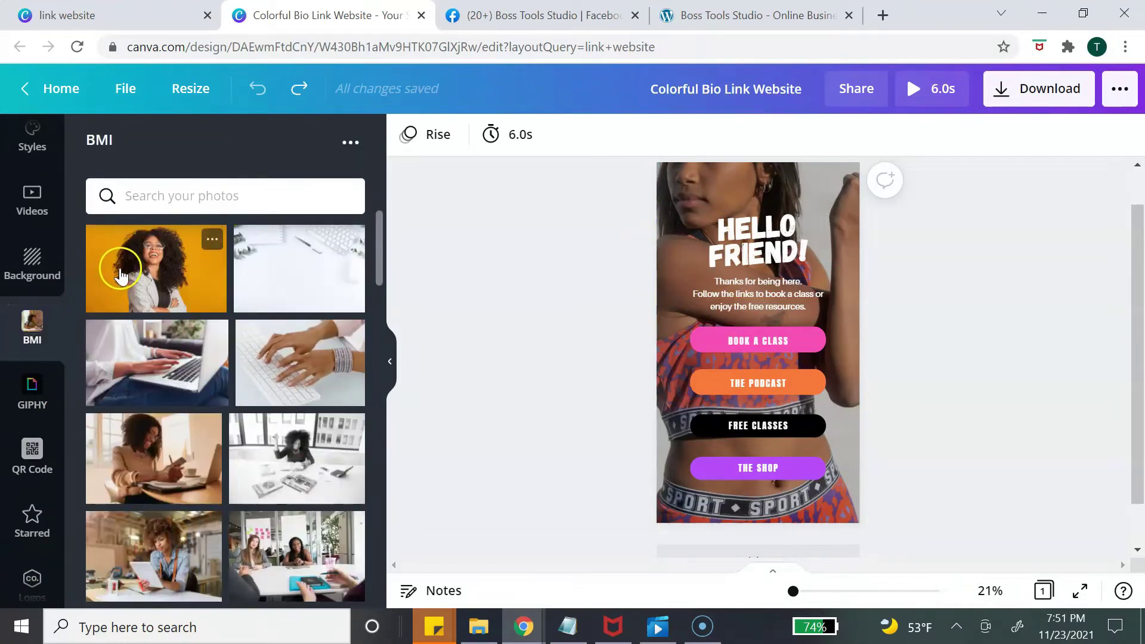
{"action": "left_click_drag", "start_coordinate": [121, 275], "coordinate": [699, 194]}
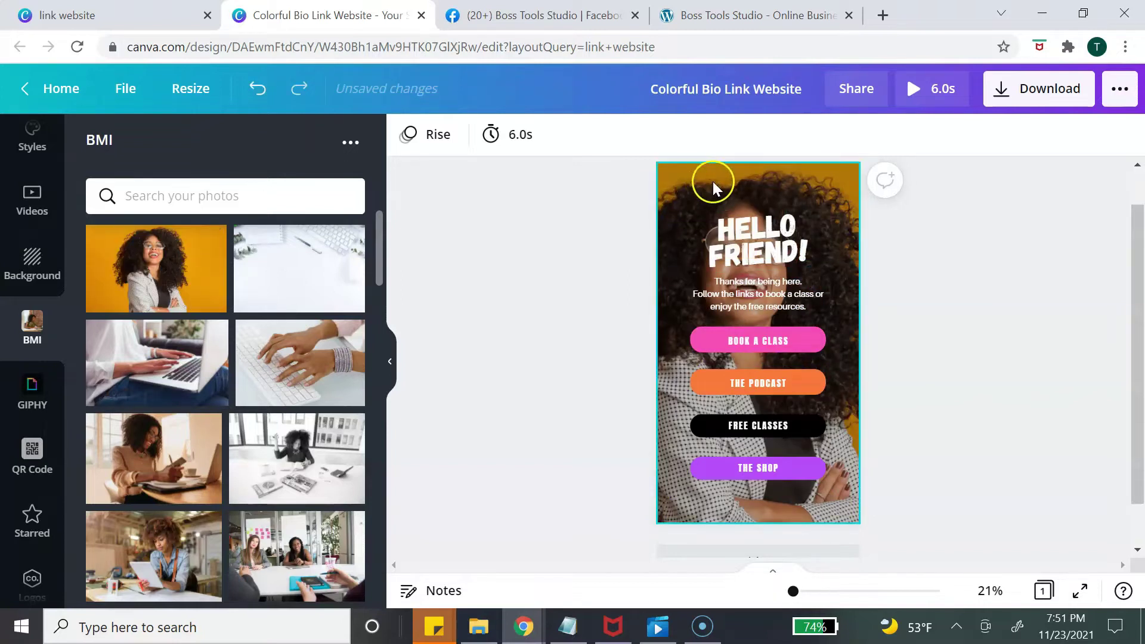
{"action": "double_click", "coordinate": [714, 186]}
{"action": "left_click_drag", "start_coordinate": [736, 186], "coordinate": [673, 179]}
{"action": "left_click", "coordinate": [444, 135]}
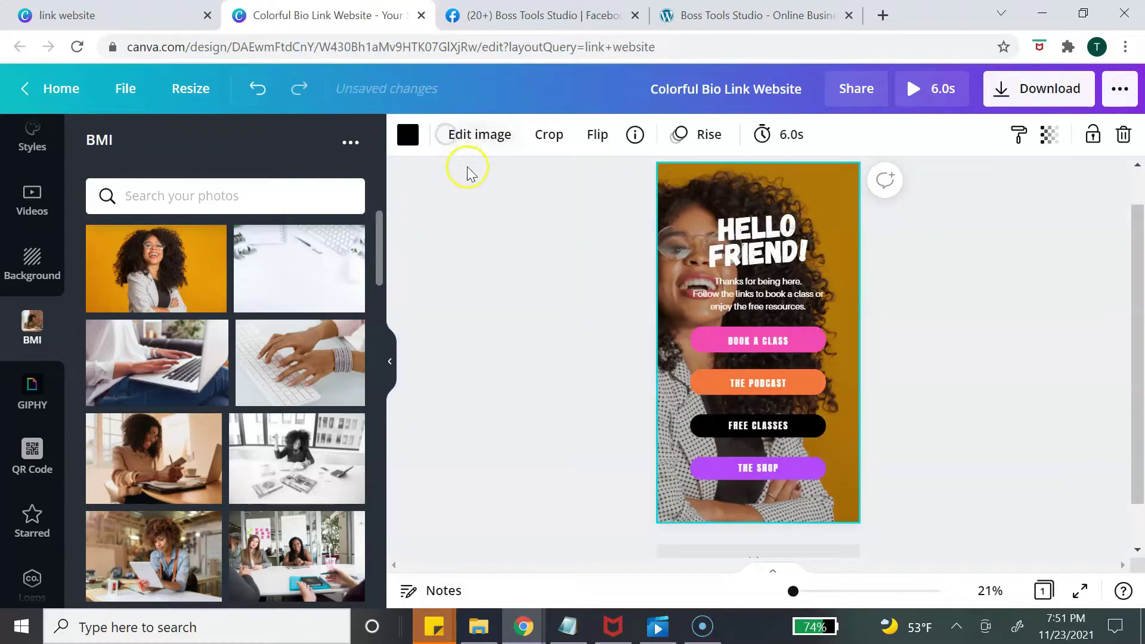
{"action": "left_click", "coordinate": [823, 232]}
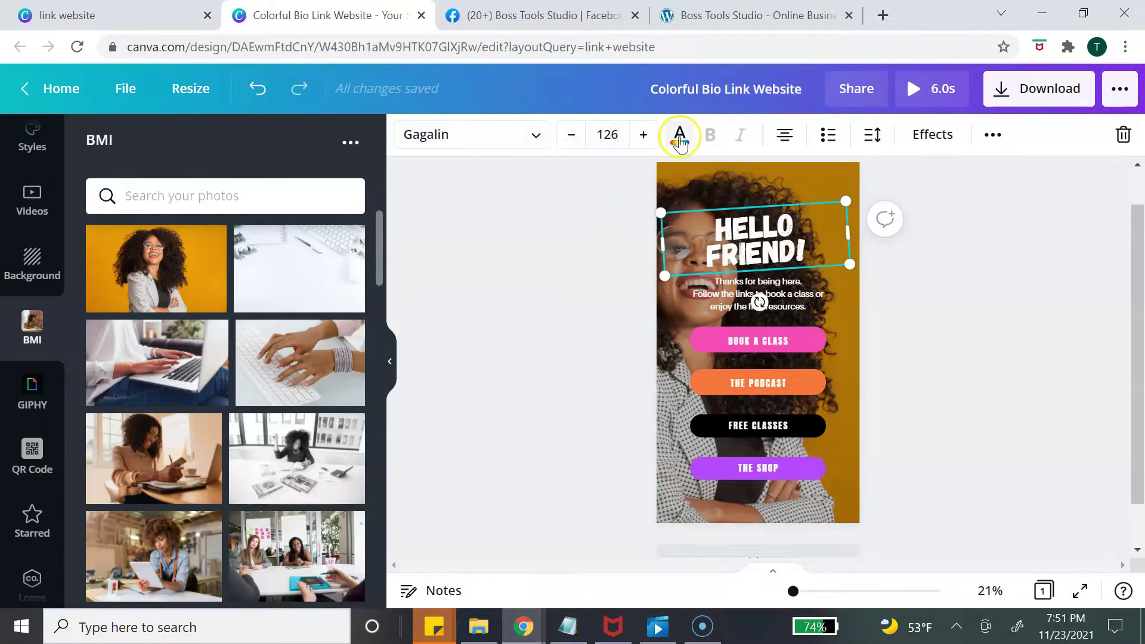
Change the headline to BUSINESS NAME on one straightened line
{"action": "double_click", "coordinate": [830, 247]}
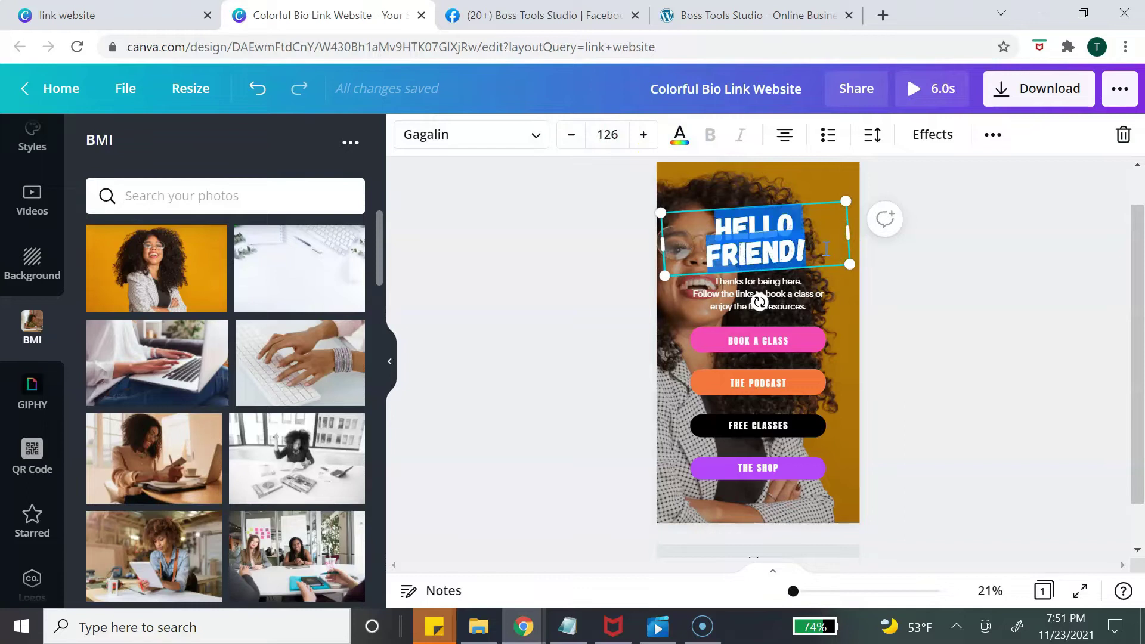
{"action": "type", "text": "BUSN"}
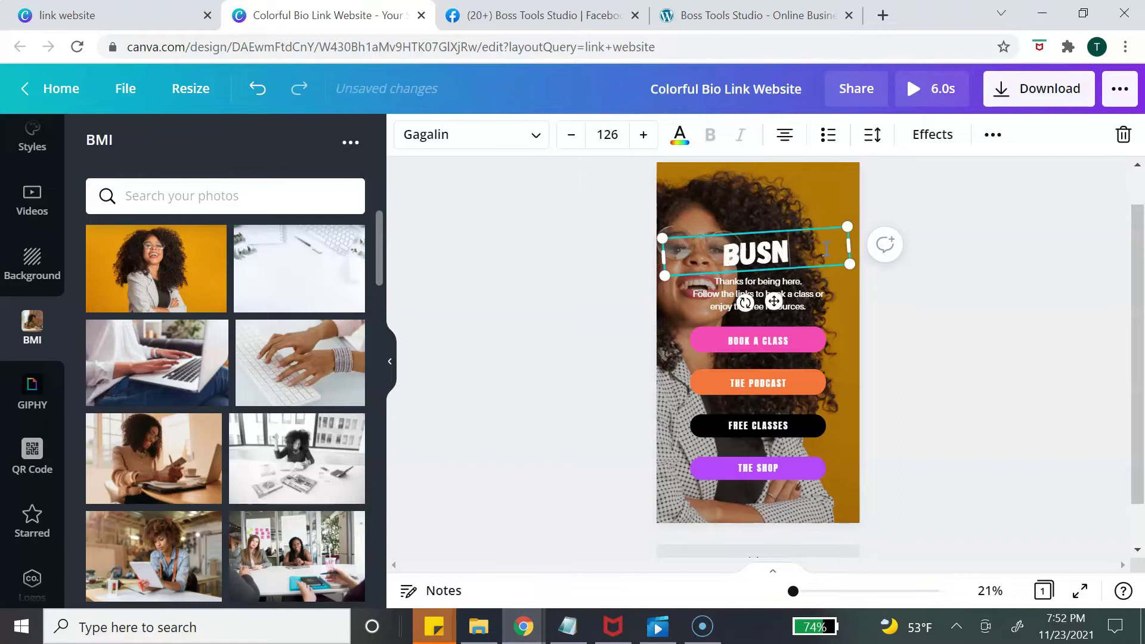
{"action": "key", "text": "BackSpace"}
{"action": "type", "text": "INE"}
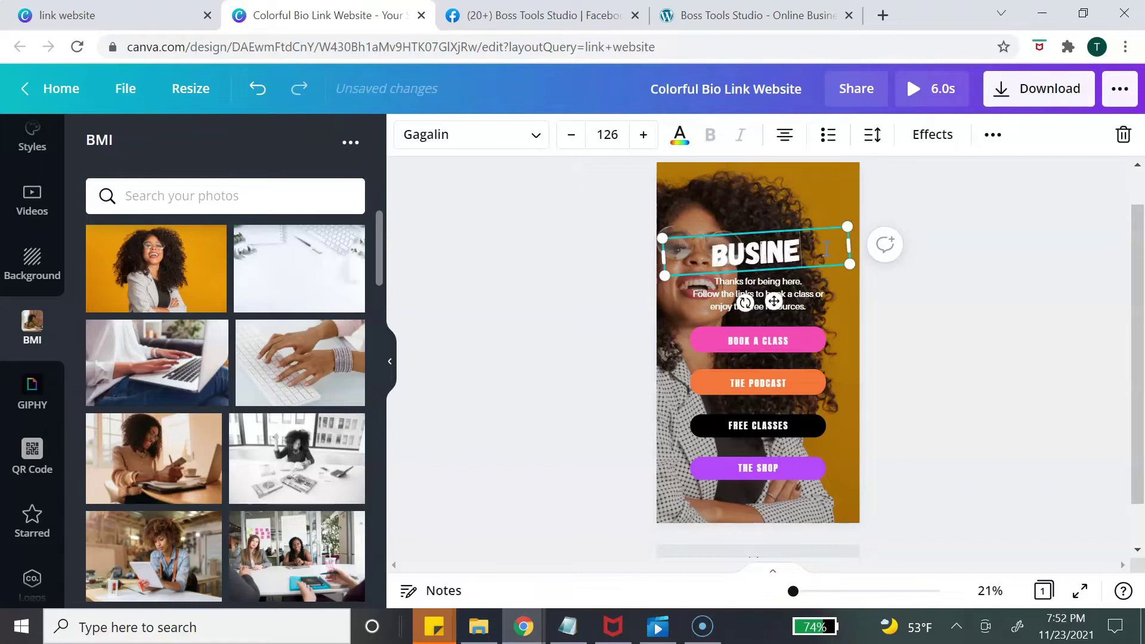
{"action": "type", "text": "SS NAME"}
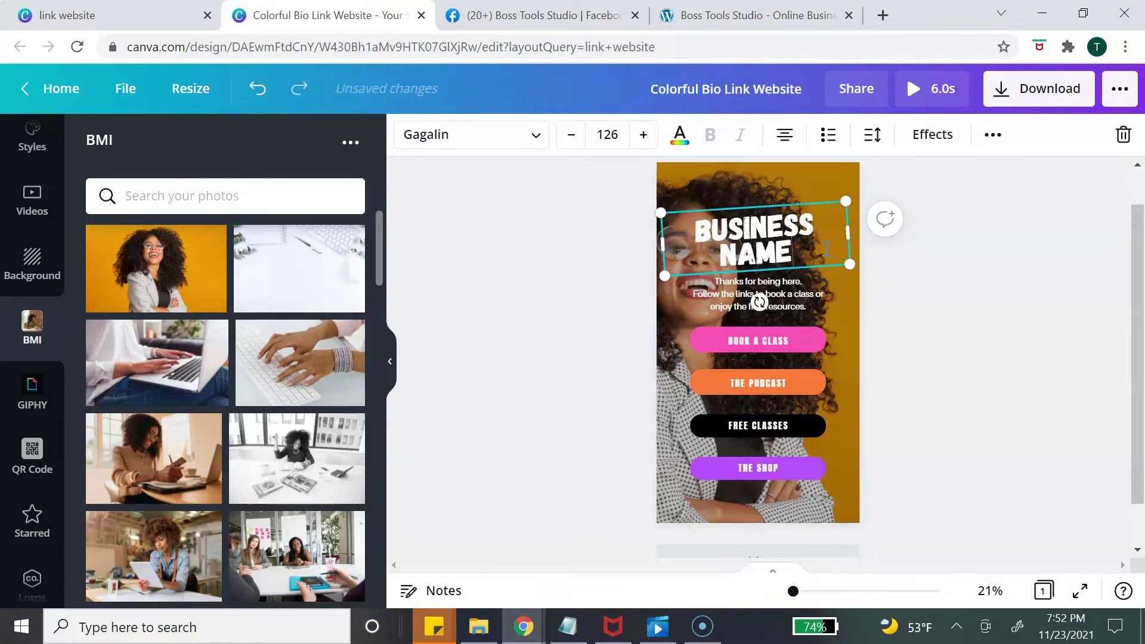
{"action": "mouse_move", "coordinate": [857, 234]}
{"action": "left_mouse_down"}
{"action": "mouse_move", "coordinate": [956, 233]}
{"action": "mouse_move", "coordinate": [854, 228]}
{"action": "left_mouse_up"}
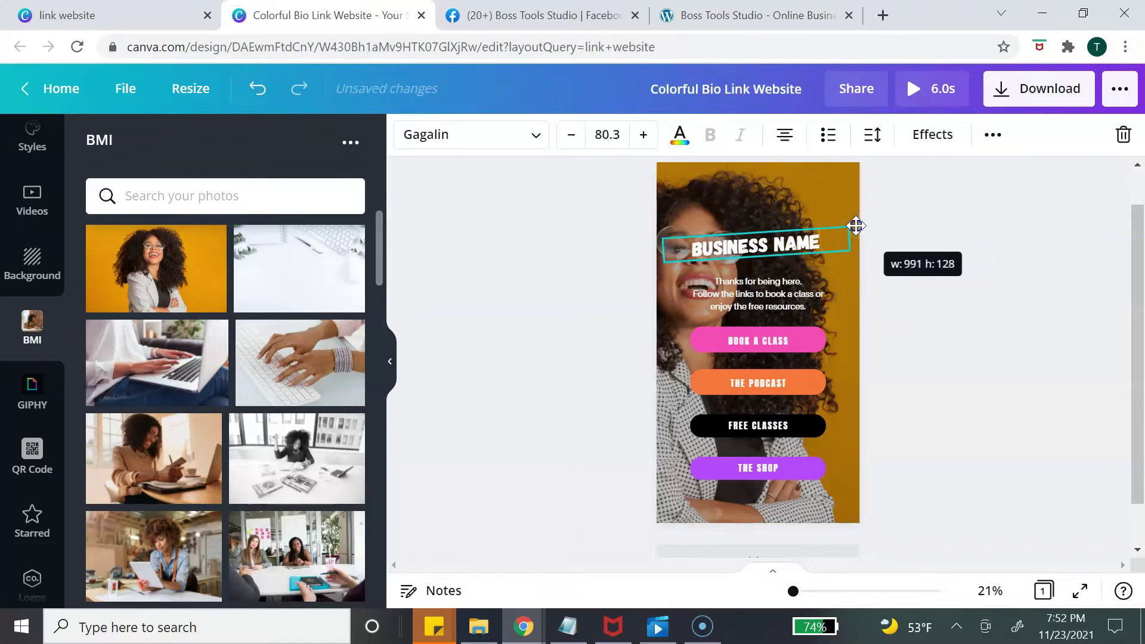
{"action": "left_click_drag", "start_coordinate": [737, 292], "coordinate": [800, 242]}
{"action": "double_click", "coordinate": [813, 311]}
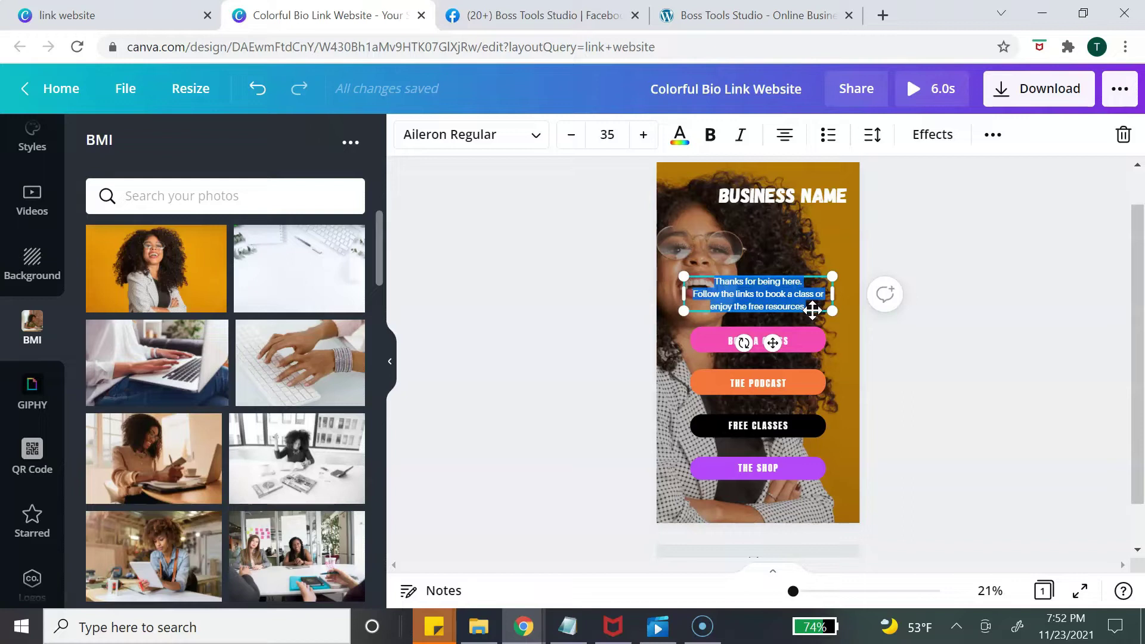
{"action": "type", "text": "@"}
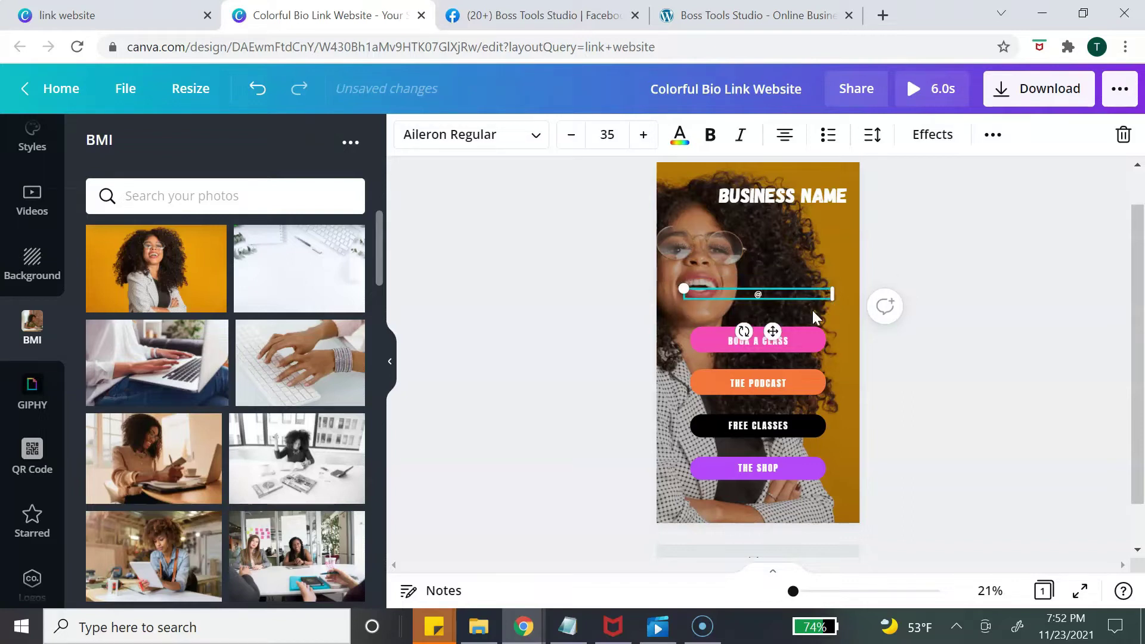
{"action": "type", "text": "YourBusinessName"}
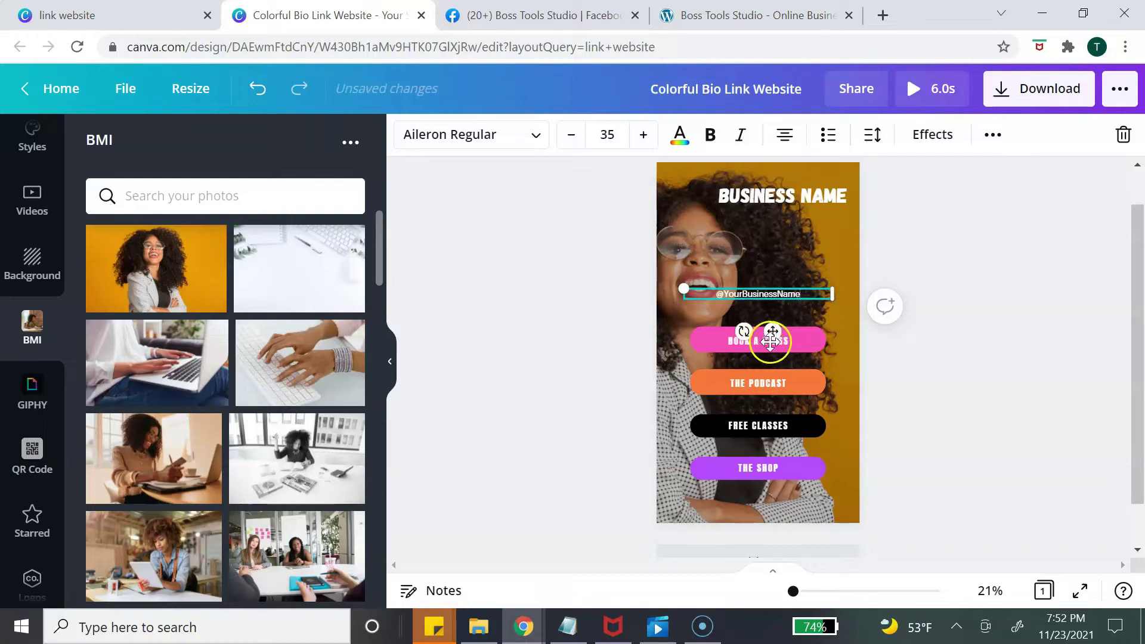
{"action": "left_click_drag", "start_coordinate": [777, 324], "coordinate": [798, 252]}
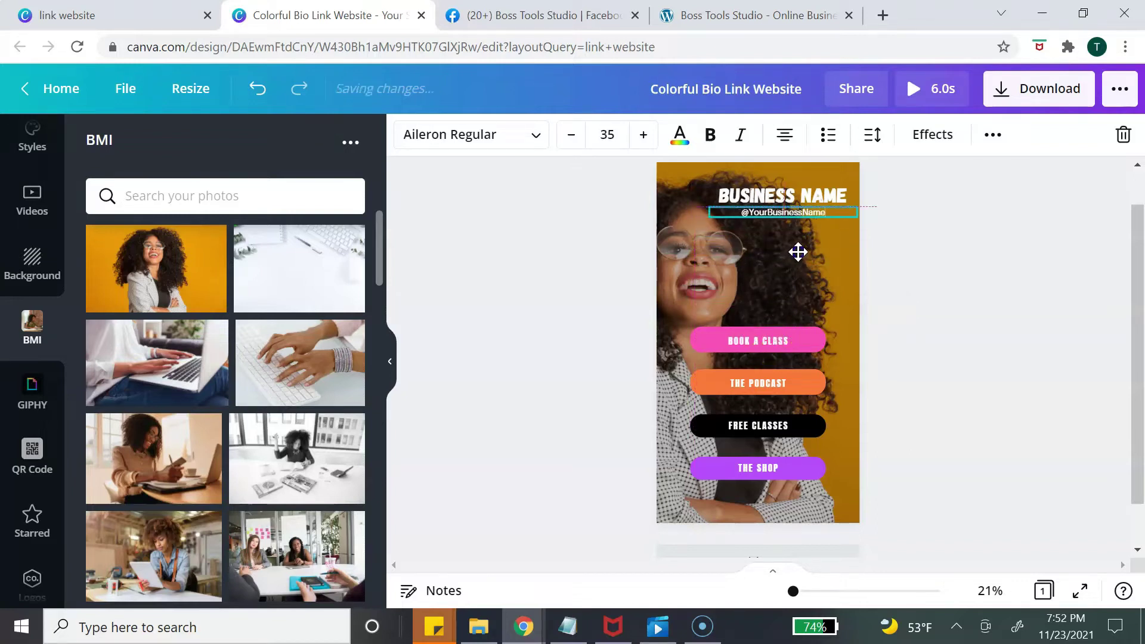
{"action": "left_click", "coordinate": [926, 302]}
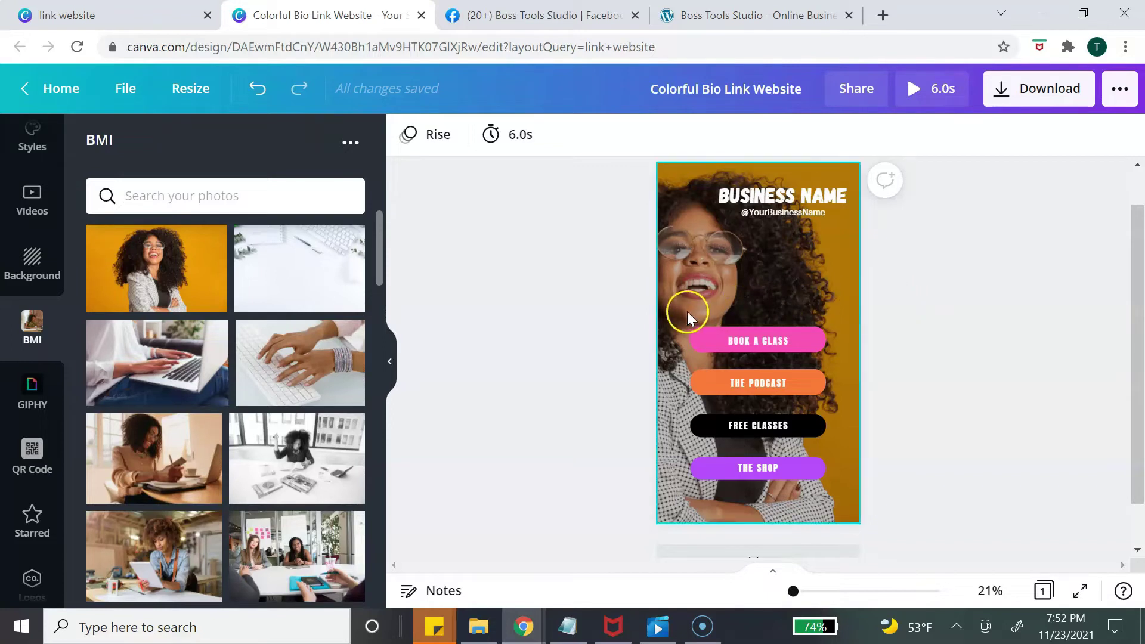
Recolour THE PODCAST button to the document's pink (#ff48b5)
{"action": "left_click_drag", "start_coordinate": [686, 311], "coordinate": [814, 322]}
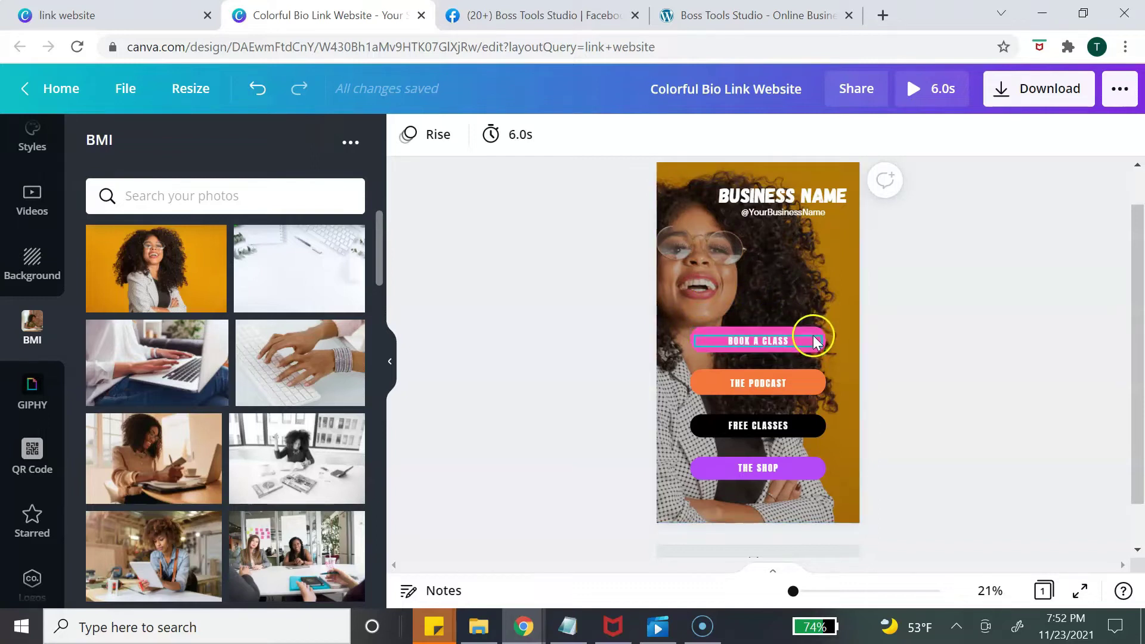
{"action": "left_click", "coordinate": [817, 336]}
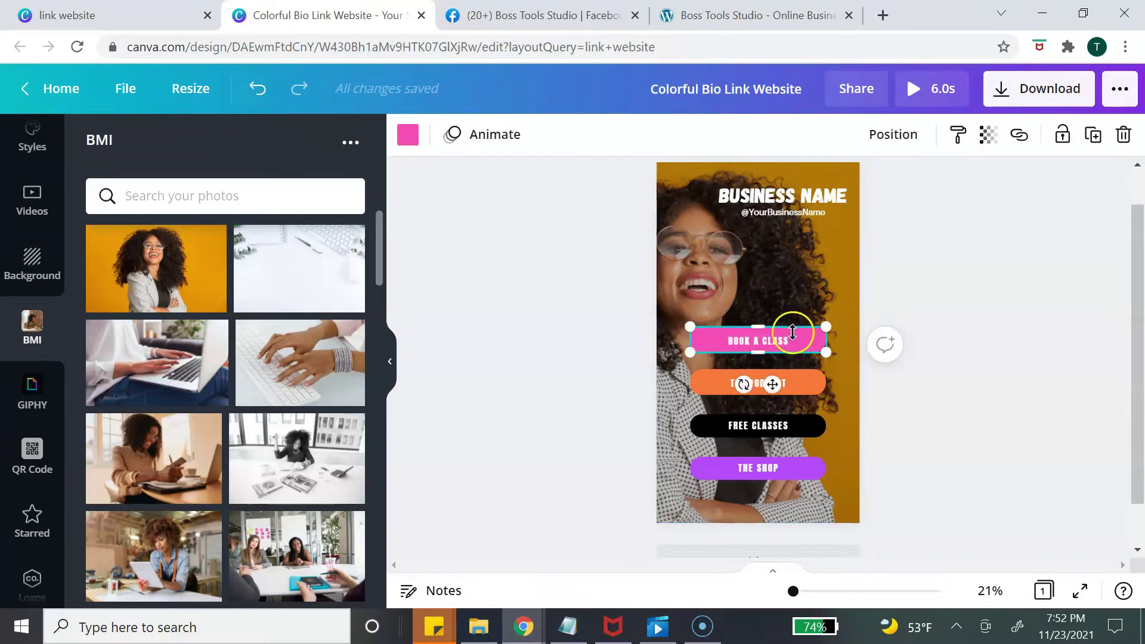
{"action": "left_click", "coordinate": [696, 382]}
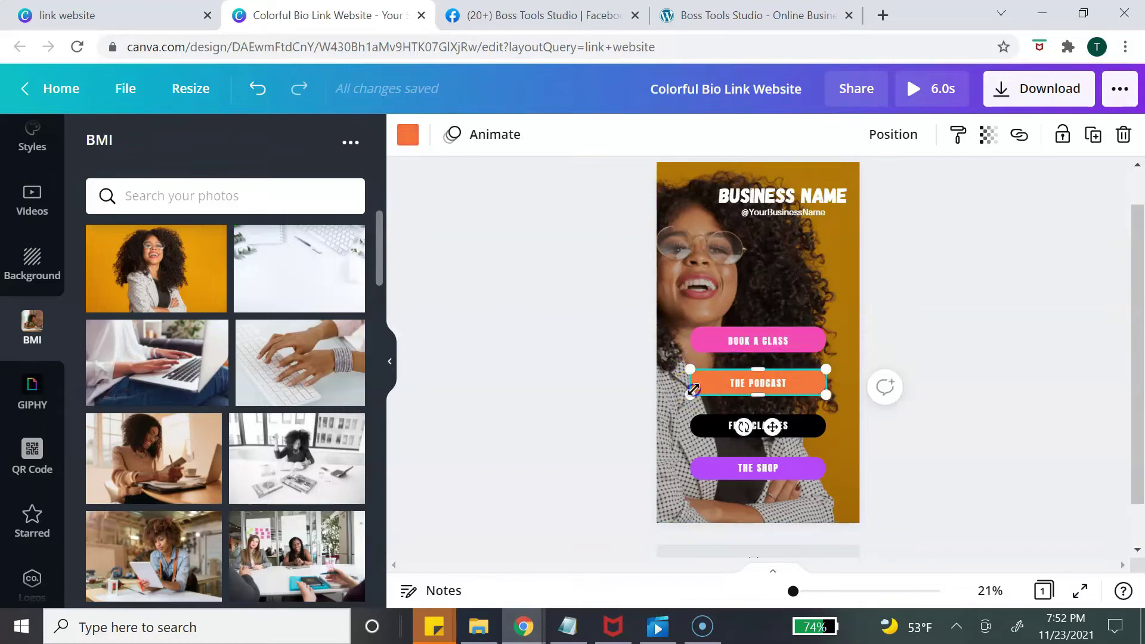
{"action": "left_click", "coordinate": [410, 138]}
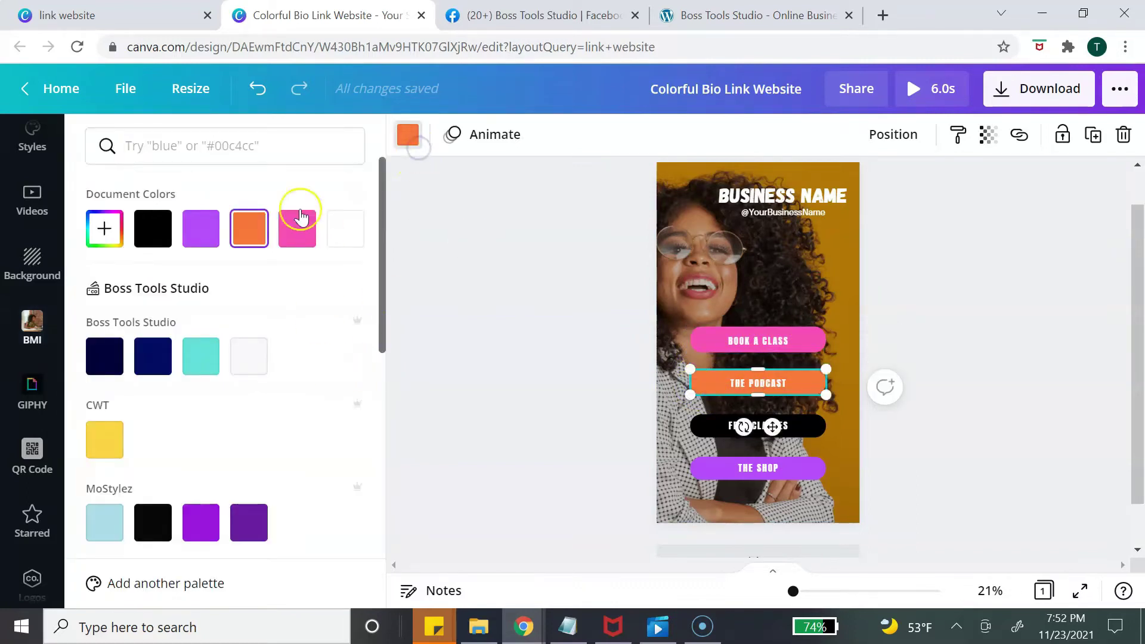
{"action": "left_click", "coordinate": [293, 226]}
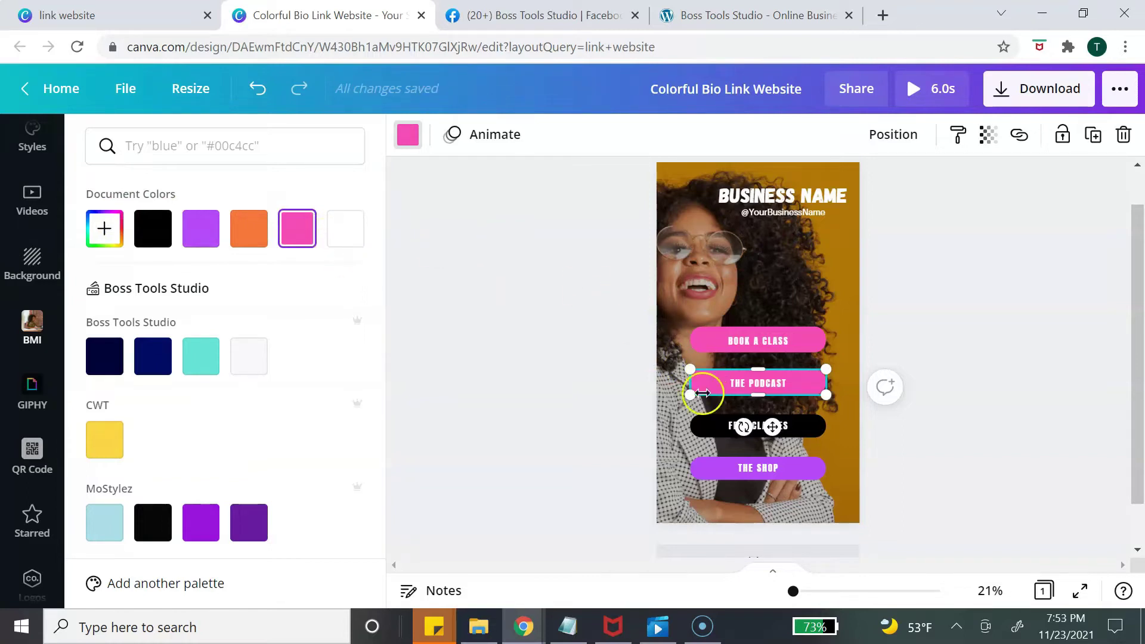
Make the FREE CLASSES and THE SHOP buttons the same pink
{"action": "left_click", "coordinate": [698, 435]}
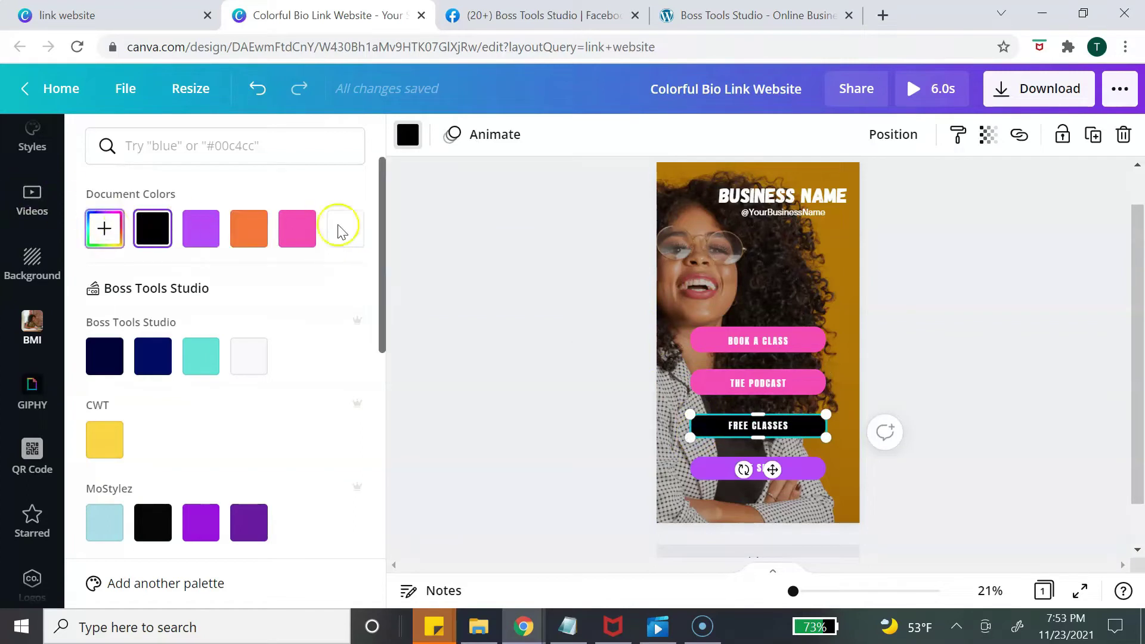
{"action": "left_click", "coordinate": [298, 237]}
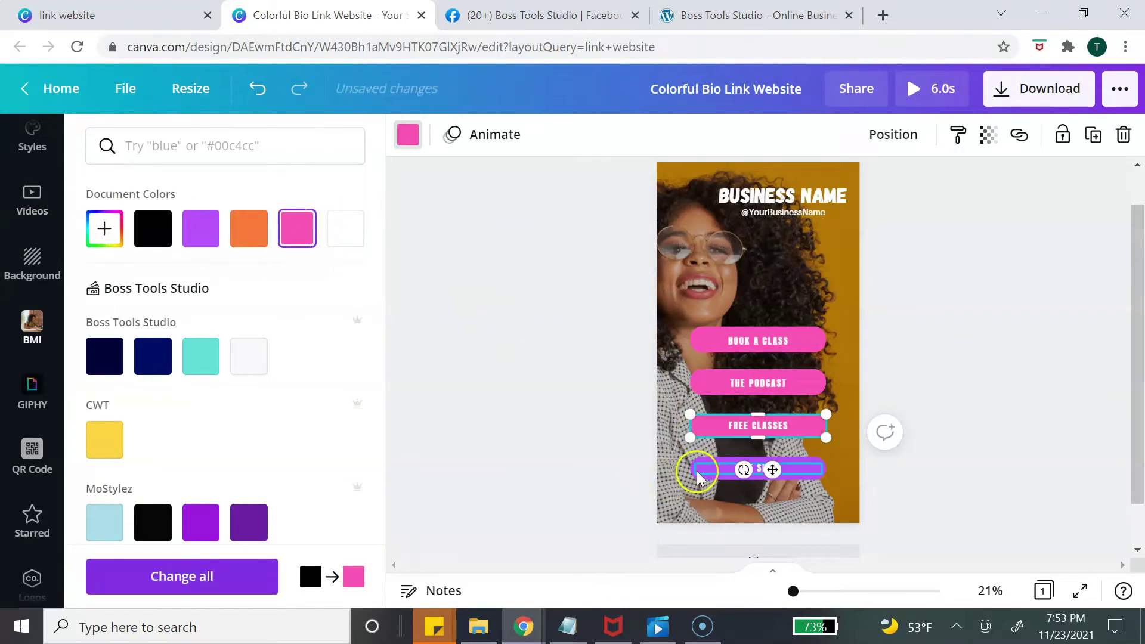
{"action": "left_click", "coordinate": [643, 448]}
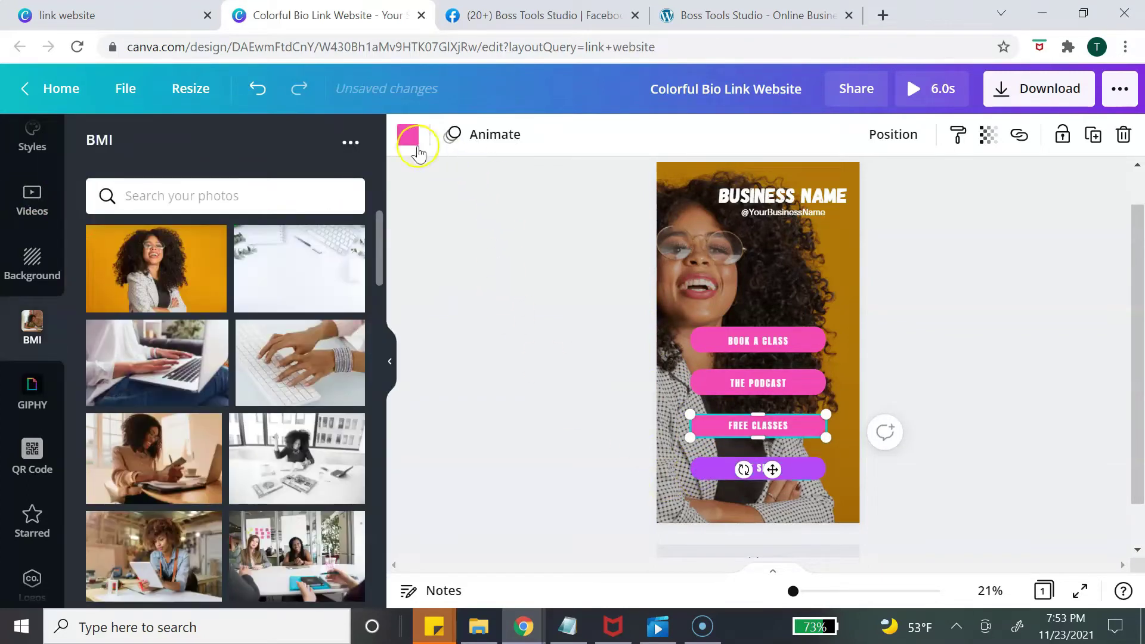
{"action": "left_click", "coordinate": [408, 135]}
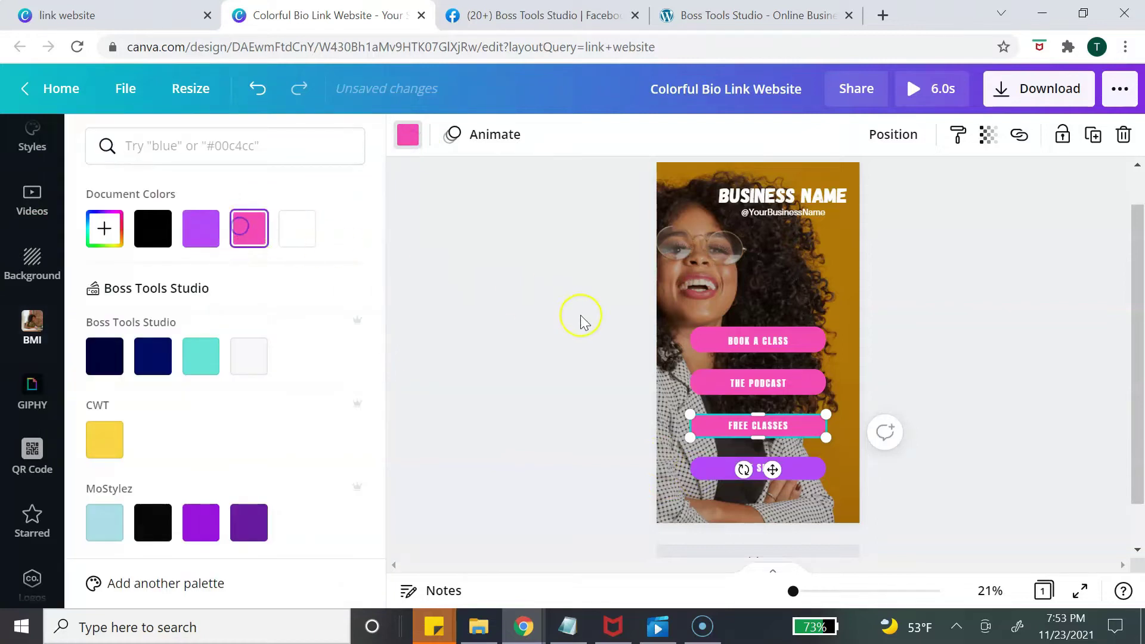
{"action": "left_click", "coordinate": [707, 475]}
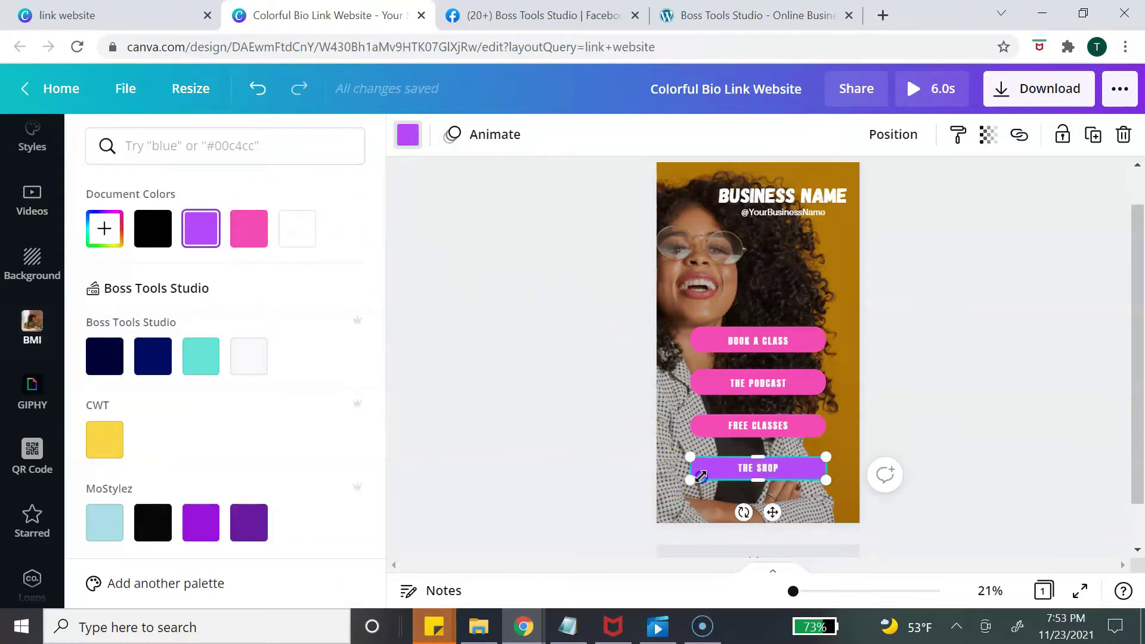
{"action": "left_click", "coordinate": [254, 238]}
{"action": "left_click", "coordinate": [555, 341]}
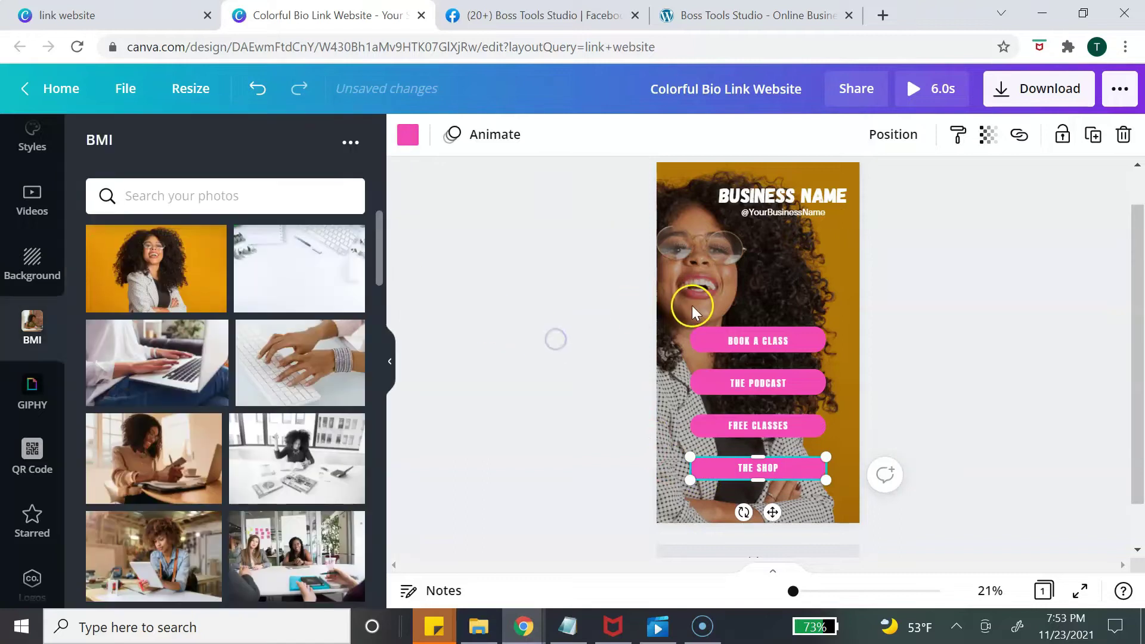
{"action": "left_click", "coordinate": [775, 253]}
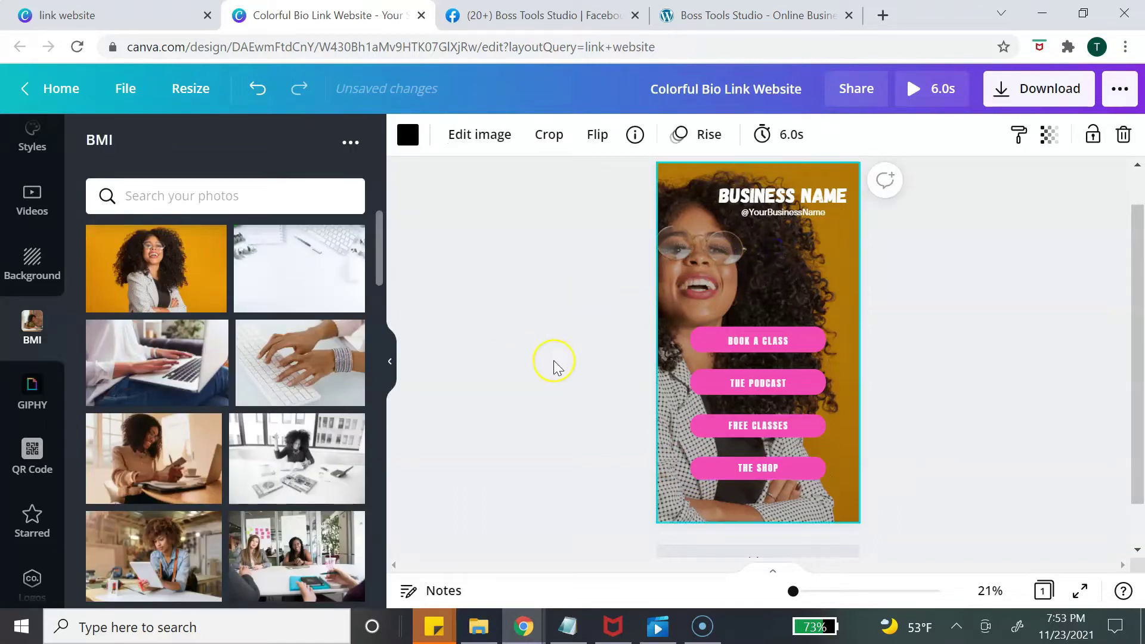
Move all four link buttons together flush against the page's right edge
{"action": "left_click_drag", "start_coordinate": [682, 300], "coordinate": [853, 495]}
{"action": "left_click_drag", "start_coordinate": [797, 353], "coordinate": [857, 313]}
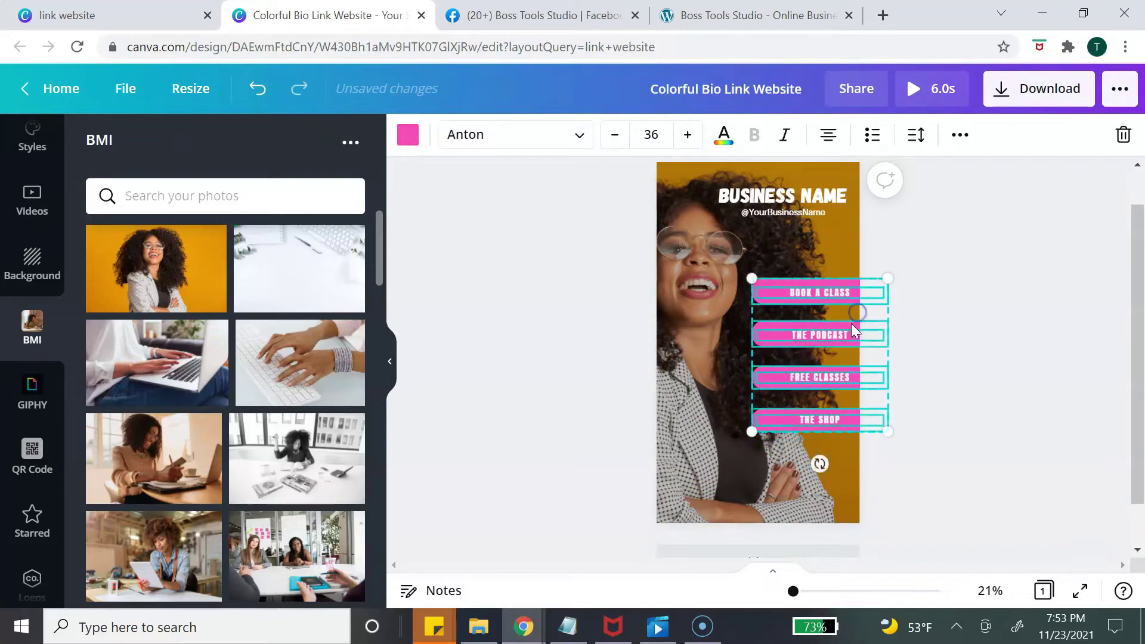
{"action": "left_click", "coordinate": [940, 323]}
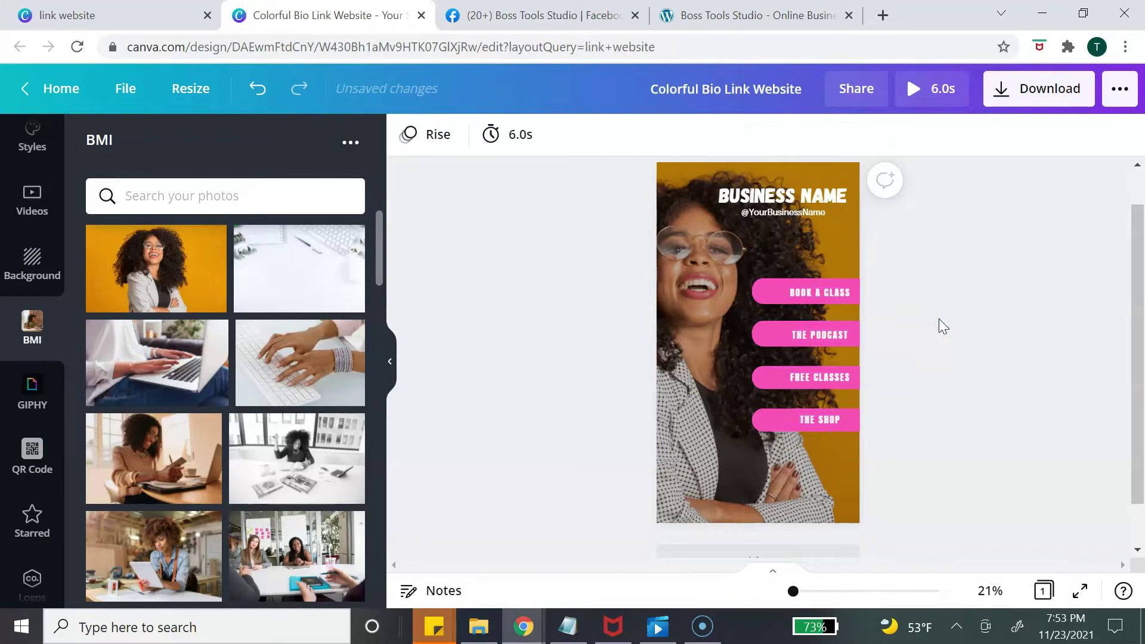
Set the background photo's transparency to 100 so it's fully opaque
{"action": "left_click", "coordinate": [744, 270]}
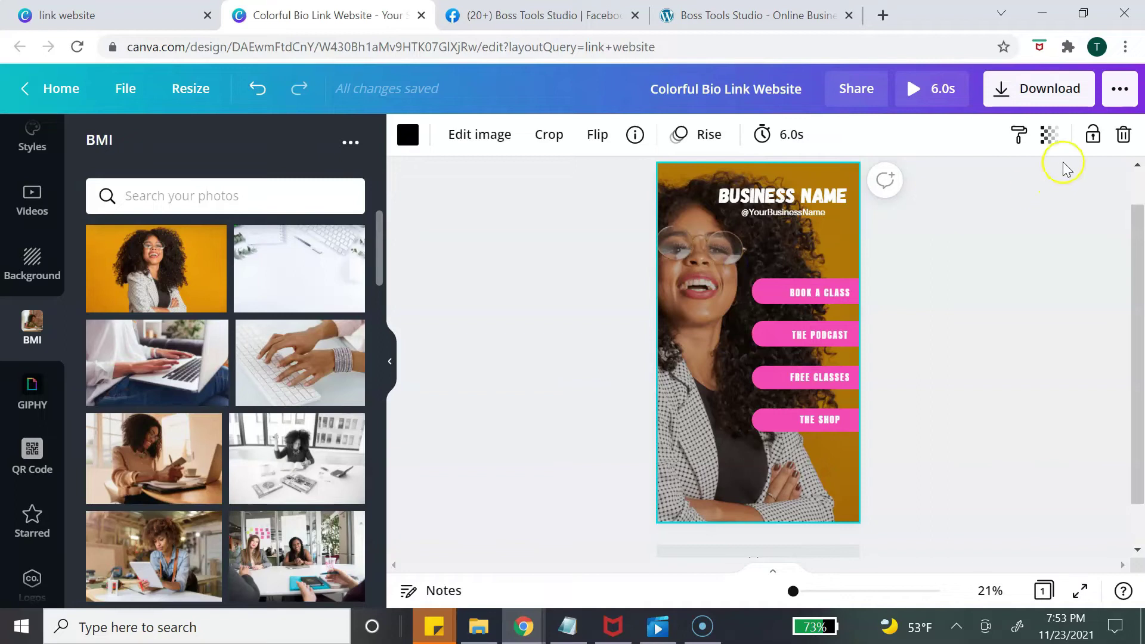
{"action": "left_click", "coordinate": [1049, 135]}
{"action": "left_click_drag", "start_coordinate": [957, 190], "coordinate": [1023, 190]}
{"action": "left_click", "coordinate": [856, 269]}
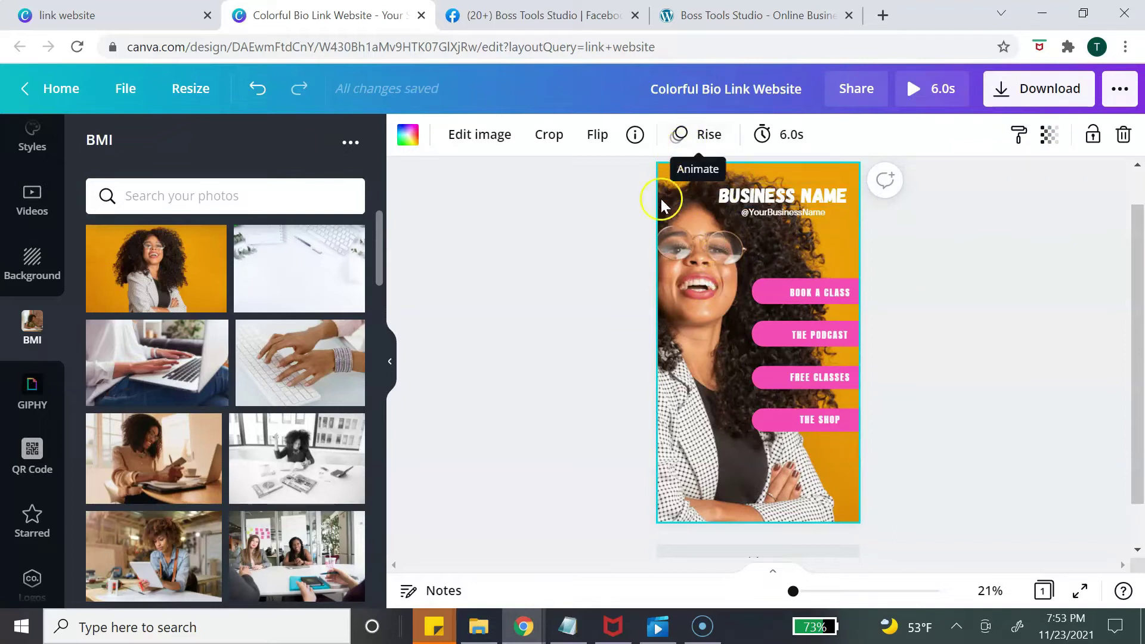
Change the page animation from Rise to None
{"action": "left_click", "coordinate": [686, 138]}
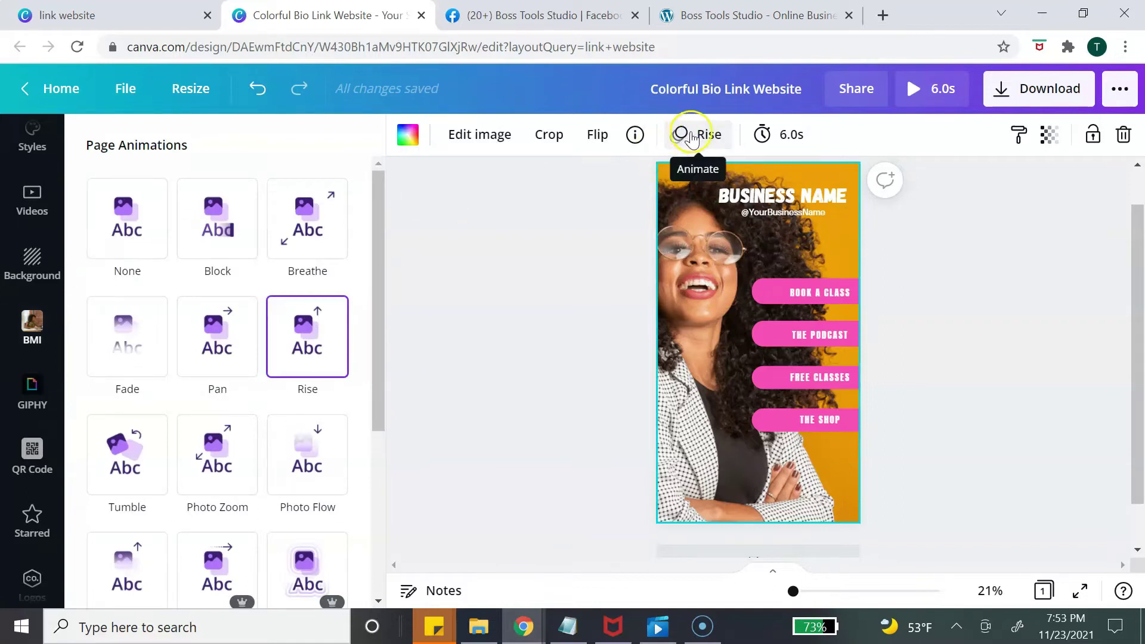
{"action": "left_click", "coordinate": [128, 239]}
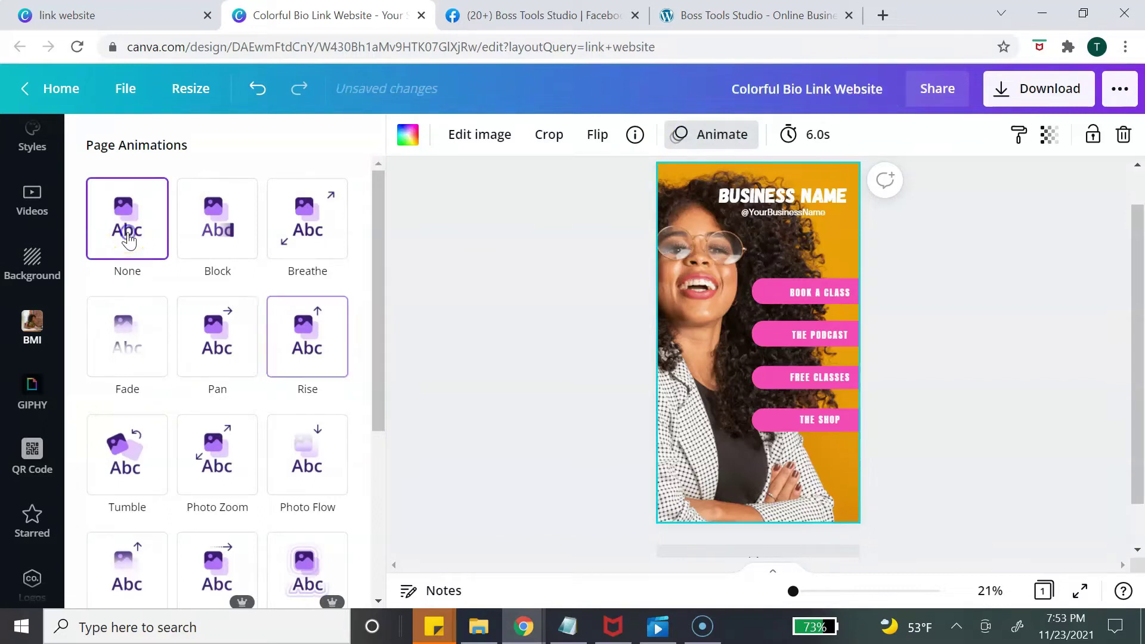
{"action": "left_click", "coordinate": [563, 258]}
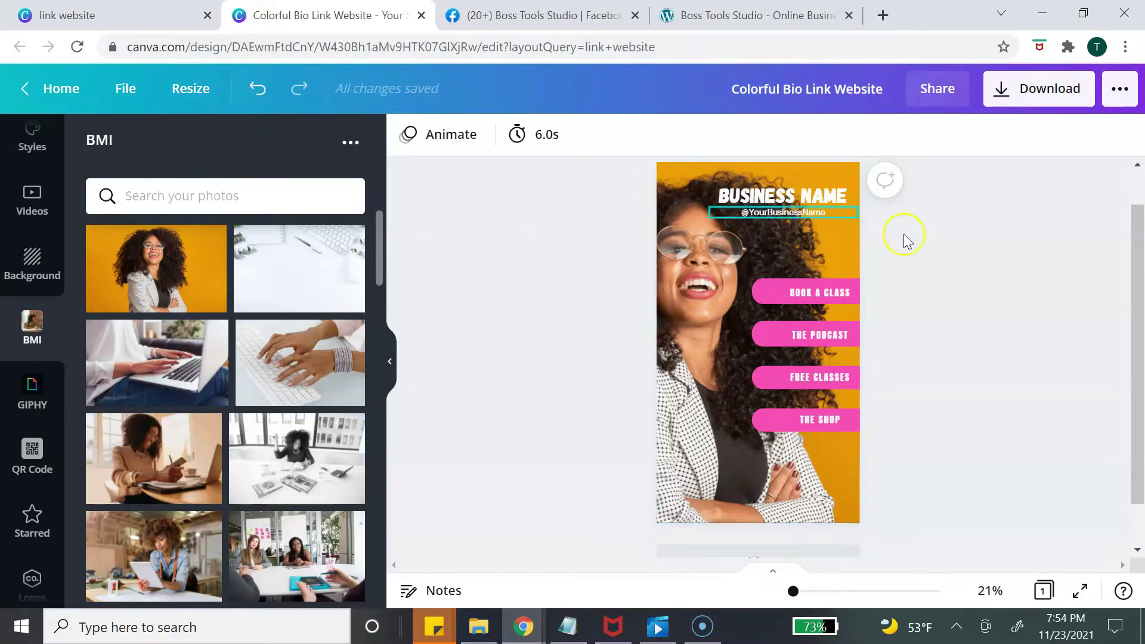
Reword the first button to BOOK A CONSULTATION and center it on the button
{"action": "left_click", "coordinate": [844, 293]}
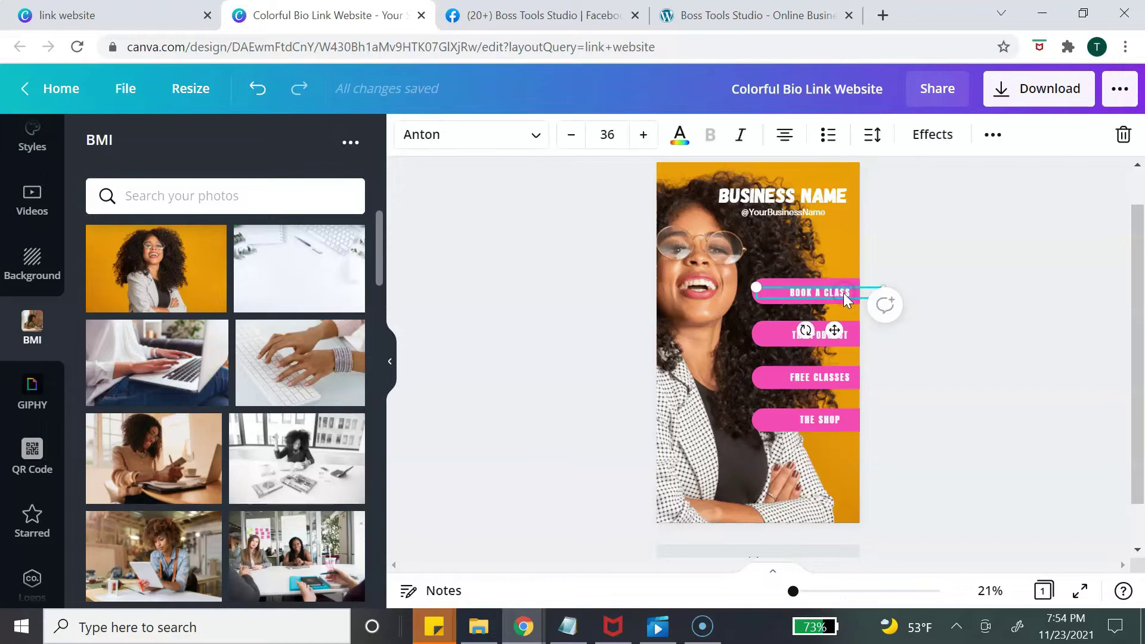
{"action": "left_click", "coordinate": [794, 336]}
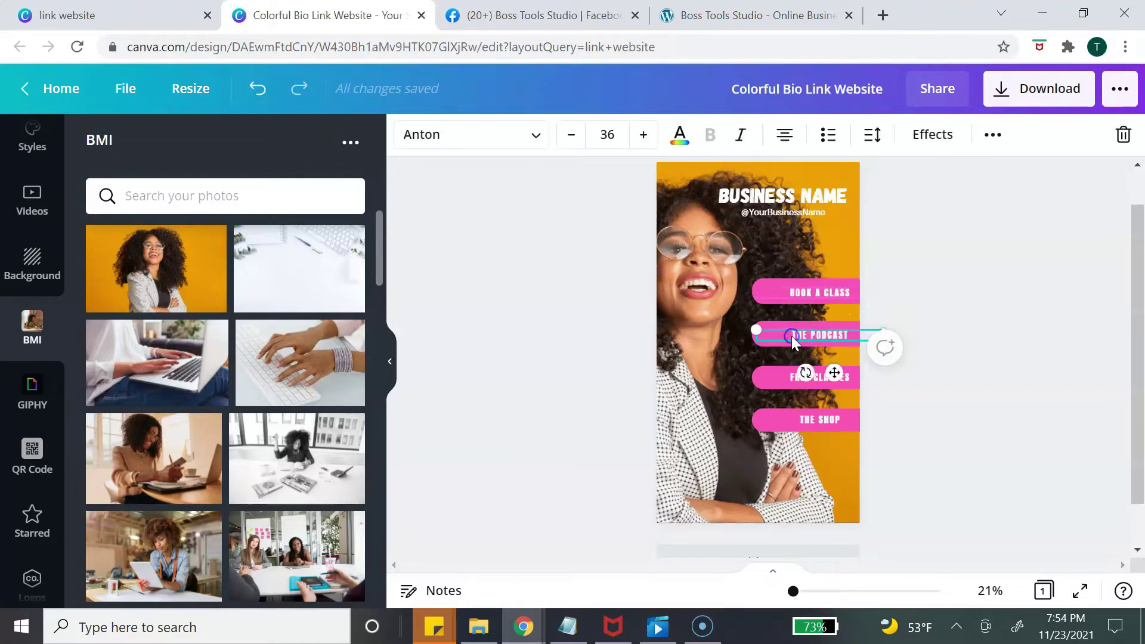
{"action": "left_click", "coordinate": [794, 384]}
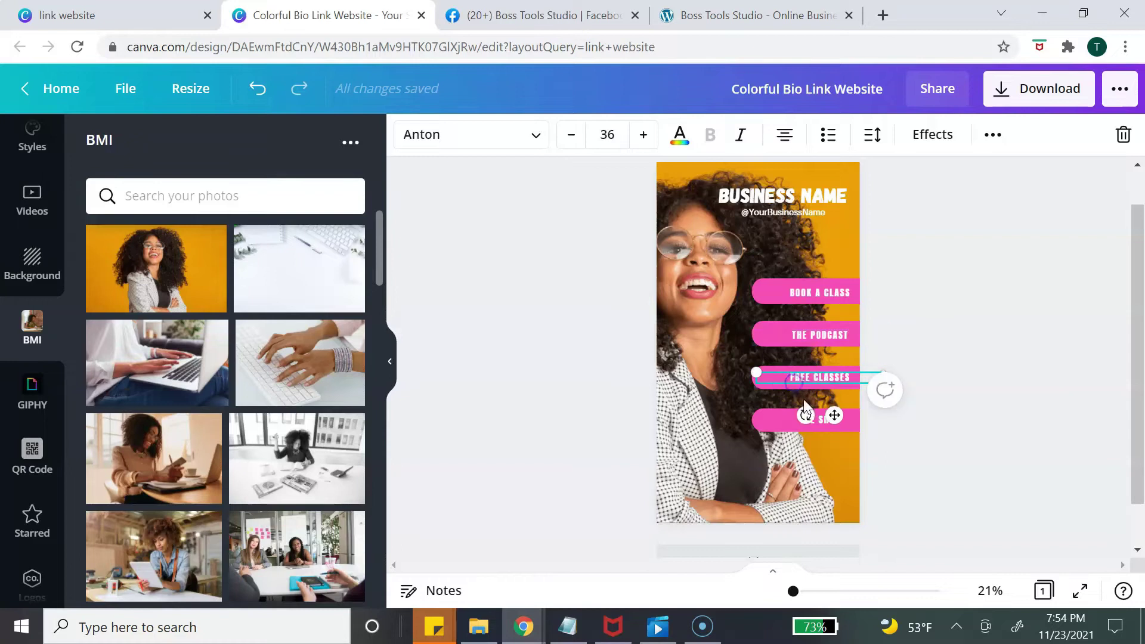
{"action": "left_click", "coordinate": [815, 296]}
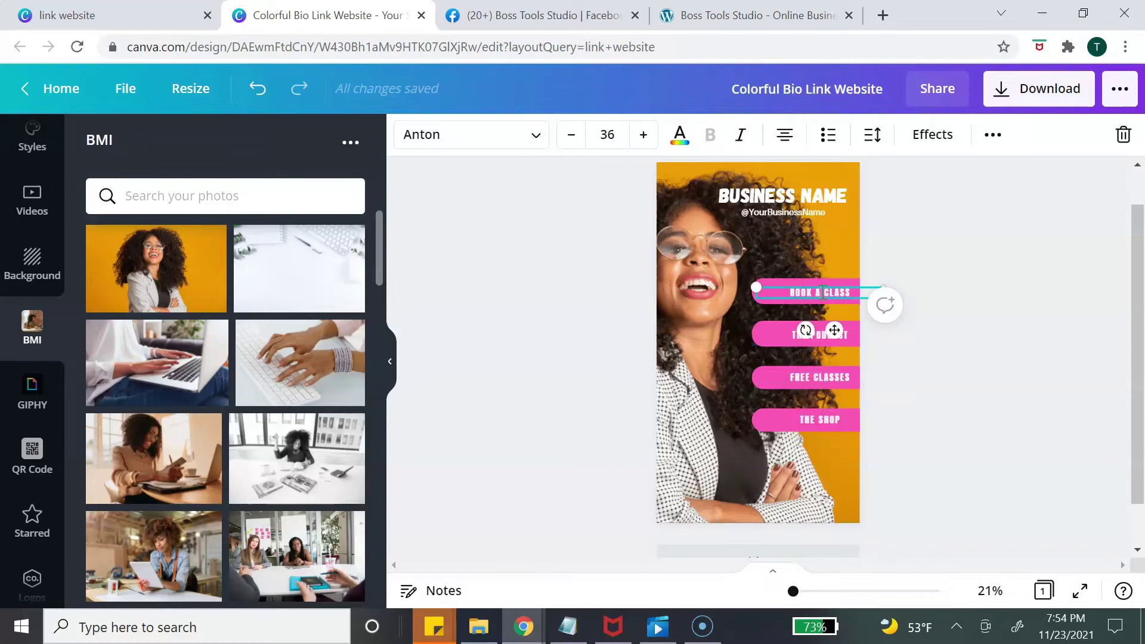
{"action": "double_click", "coordinate": [823, 293]}
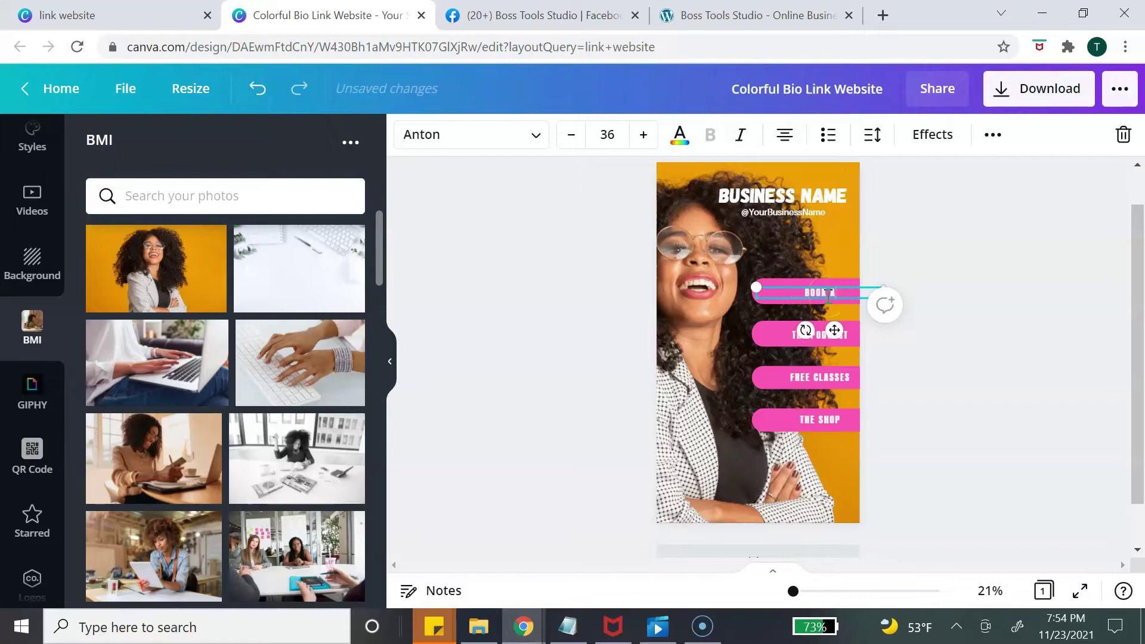
{"action": "type", "text": "A CONSULTATION"}
{"action": "left_click", "coordinate": [827, 301]}
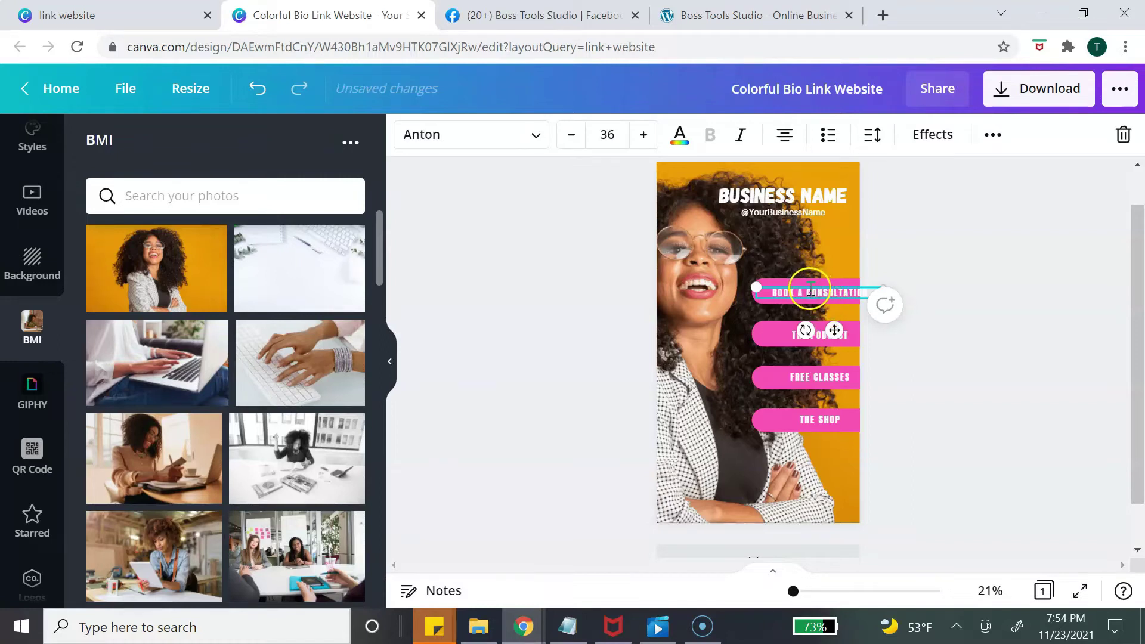
{"action": "left_click", "coordinate": [808, 291]}
{"action": "key", "text": "Return"}
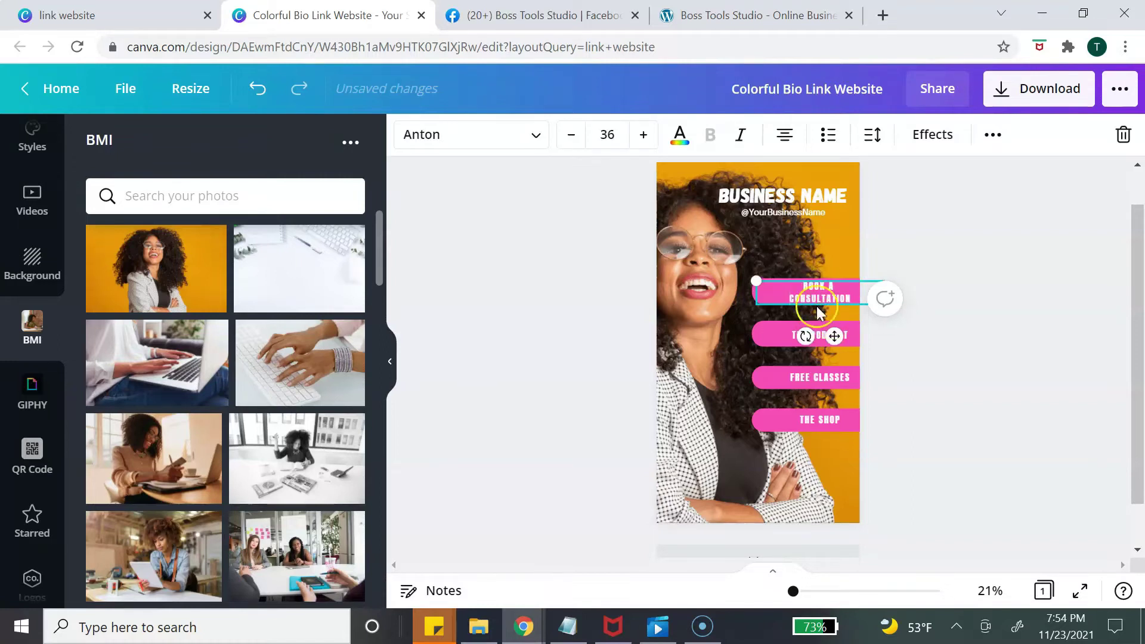
{"action": "left_click", "coordinate": [832, 330]}
{"action": "left_click_drag", "start_coordinate": [832, 330], "coordinate": [848, 334]}
{"action": "left_click", "coordinate": [885, 341]}
Relabel the other buttons BLOG, FREE DOWNLOAD and SHOP
{"action": "left_click", "coordinate": [829, 333]}
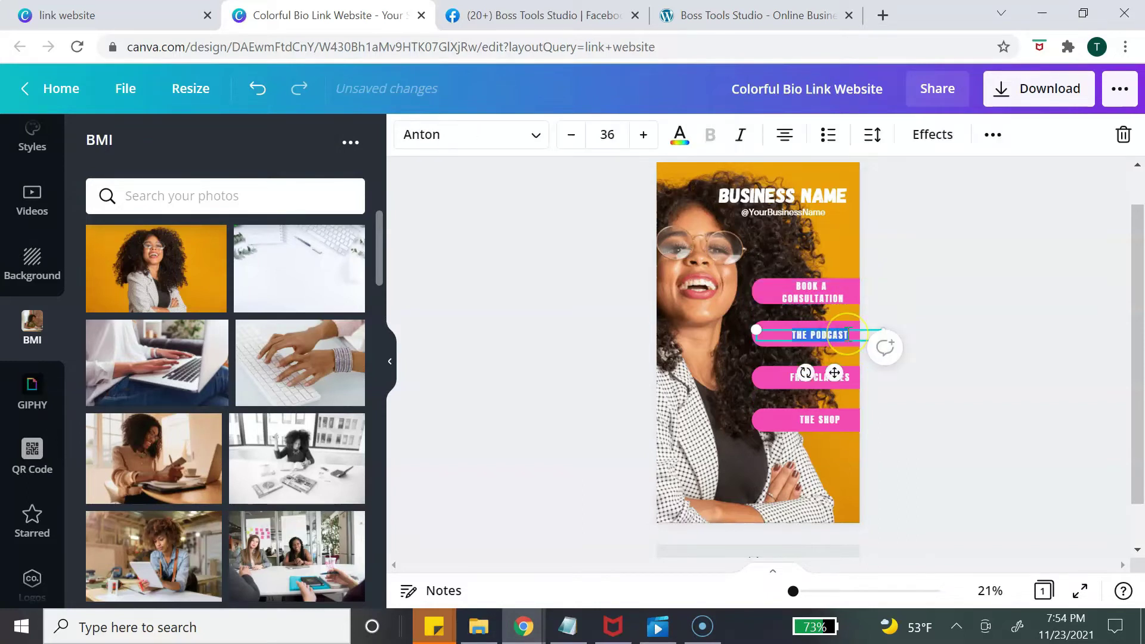
{"action": "type", "text": "BLOG"}
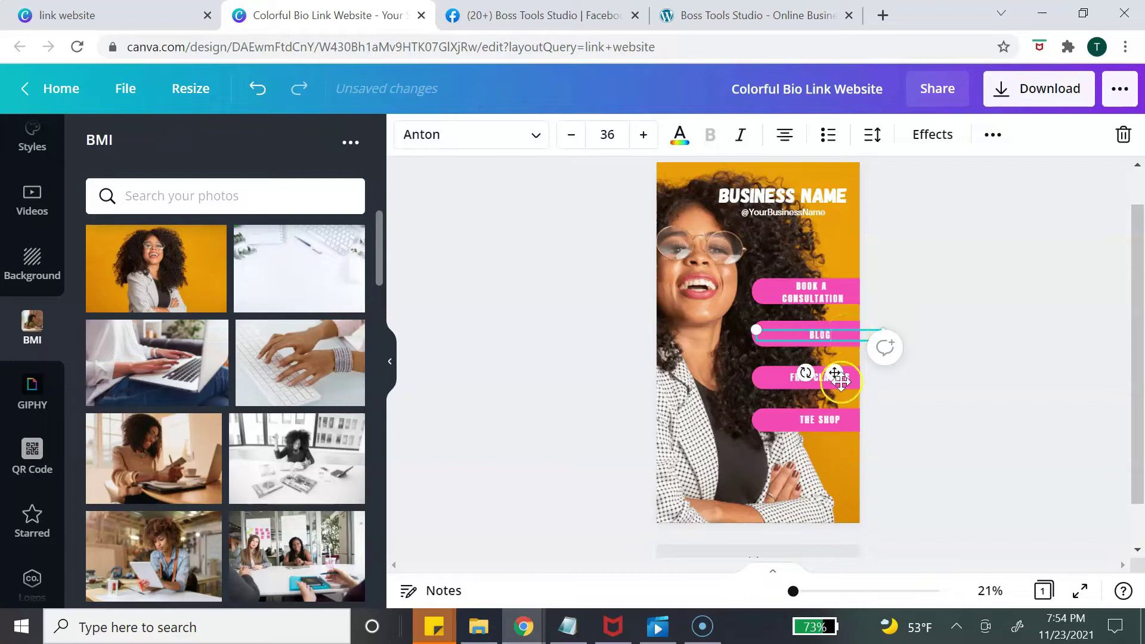
{"action": "left_click", "coordinate": [784, 379]}
{"action": "left_click_drag", "start_coordinate": [784, 378], "coordinate": [843, 379]}
{"action": "left_click", "coordinate": [836, 379]}
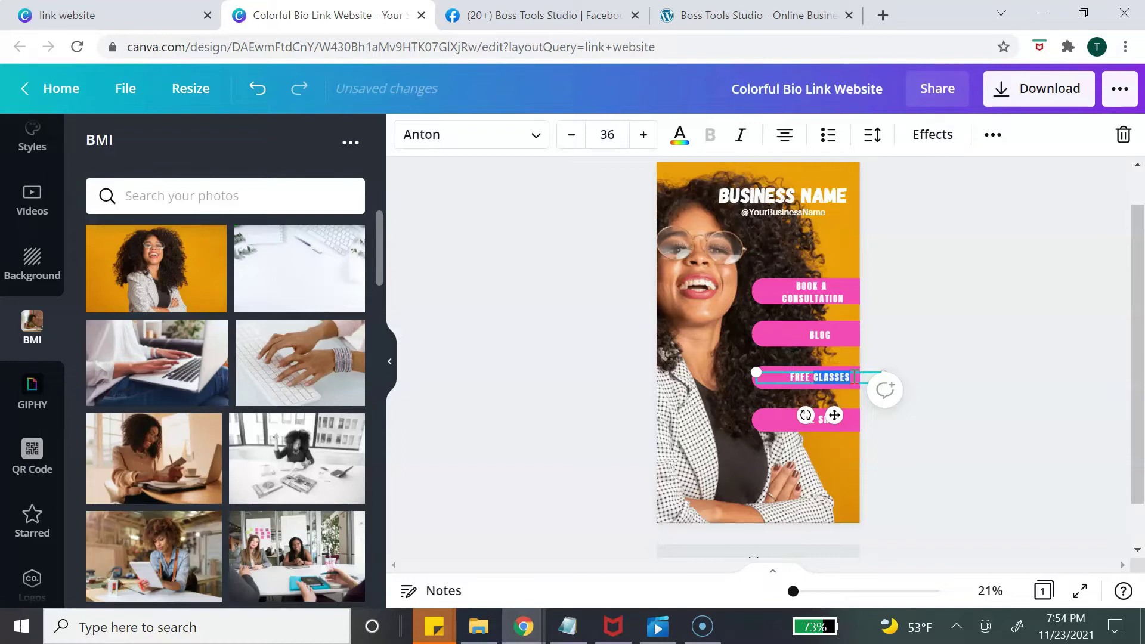
{"action": "type", "text": "DOWNLOAD"}
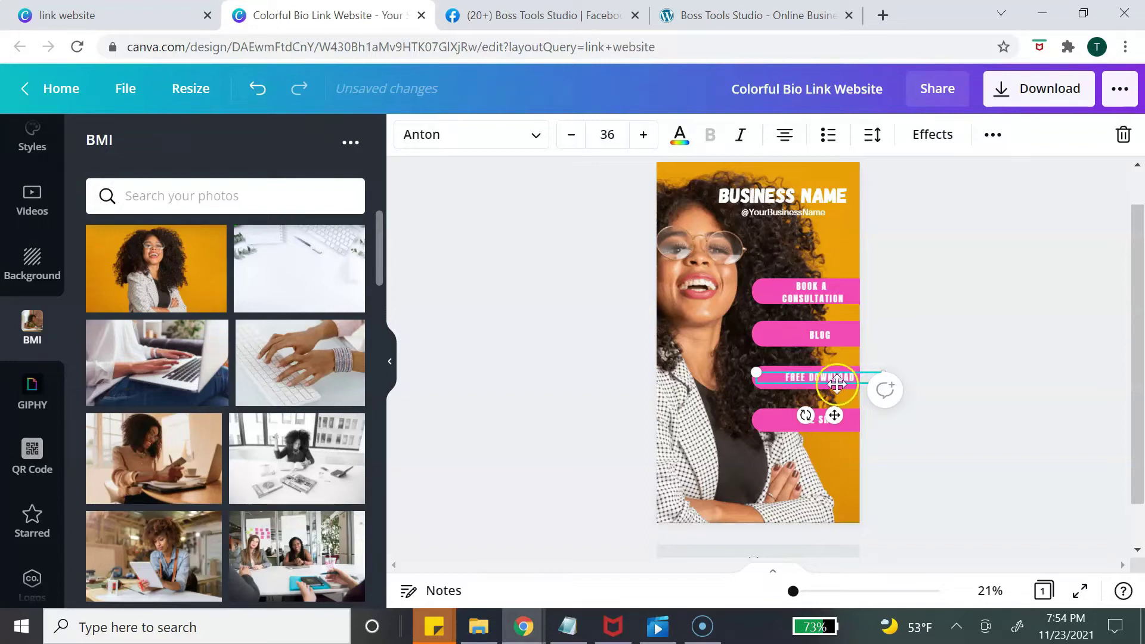
{"action": "left_click", "coordinate": [821, 421]}
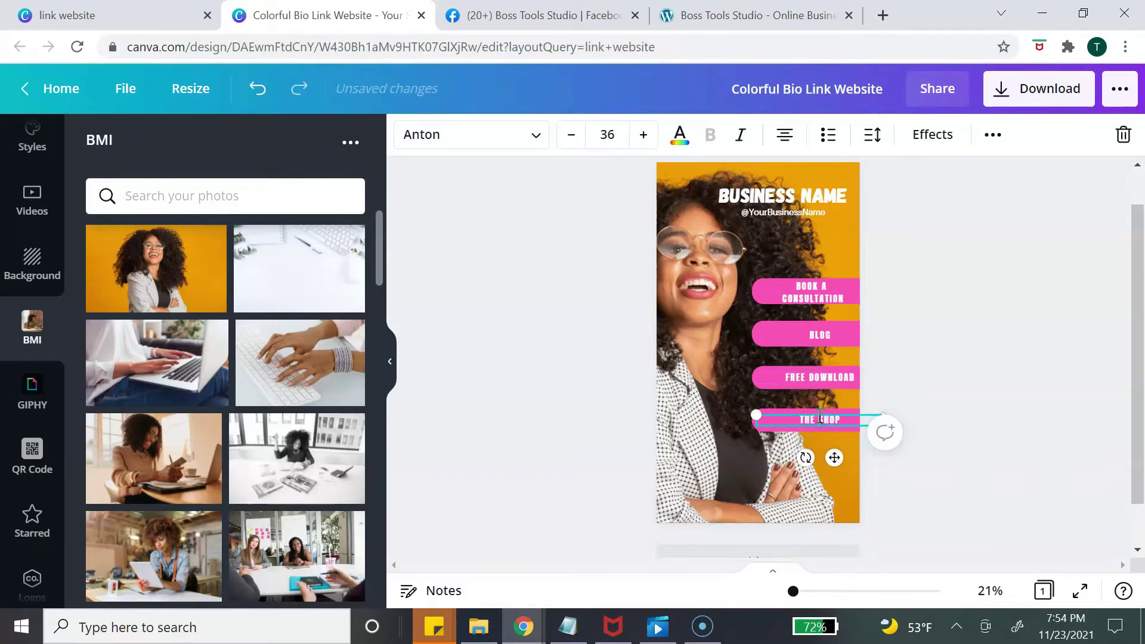
{"action": "key", "text": "BackSpace"}
{"action": "key", "text": "BackSpace"}
{"action": "key", "text": "BackSpace"}
{"action": "key", "text": "BackSpace"}
Nudge the BLOG and FREE DOWNLOAD labels slightly left on their buttons
{"action": "left_click", "coordinate": [881, 349]}
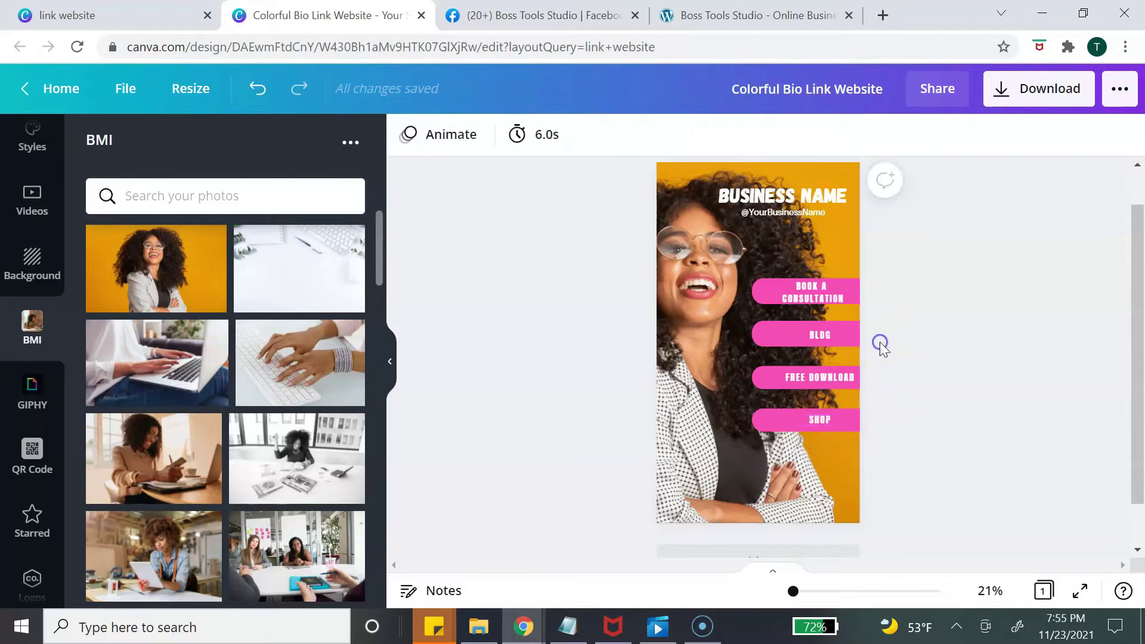
{"action": "left_click", "coordinate": [822, 341]}
{"action": "left_click_drag", "start_coordinate": [833, 371], "coordinate": [827, 372]}
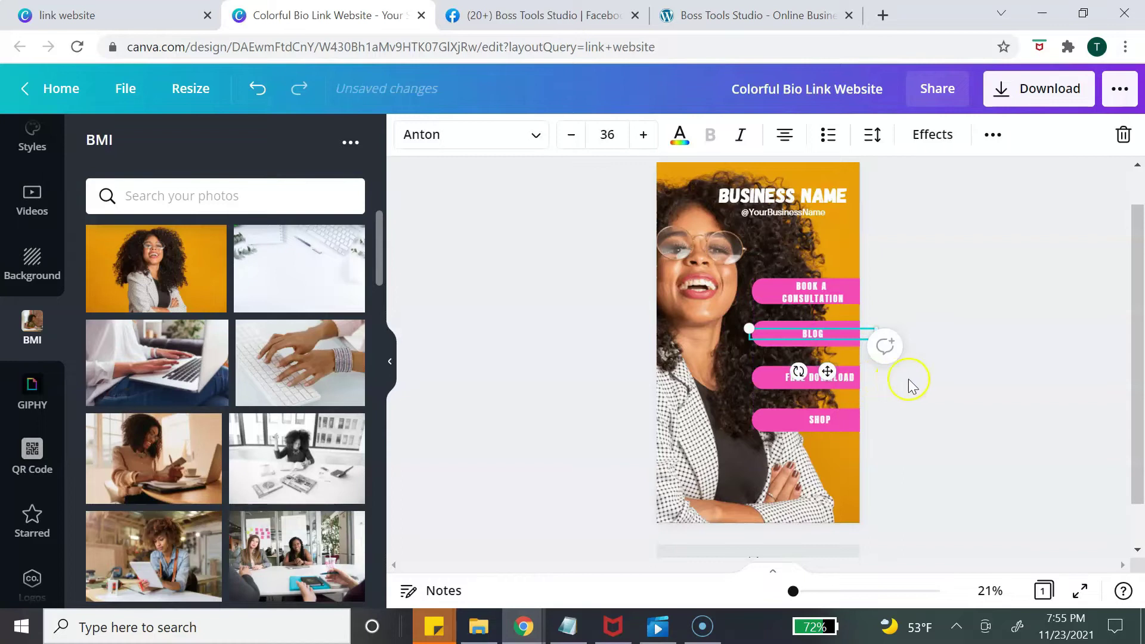
{"action": "left_click", "coordinate": [850, 380]}
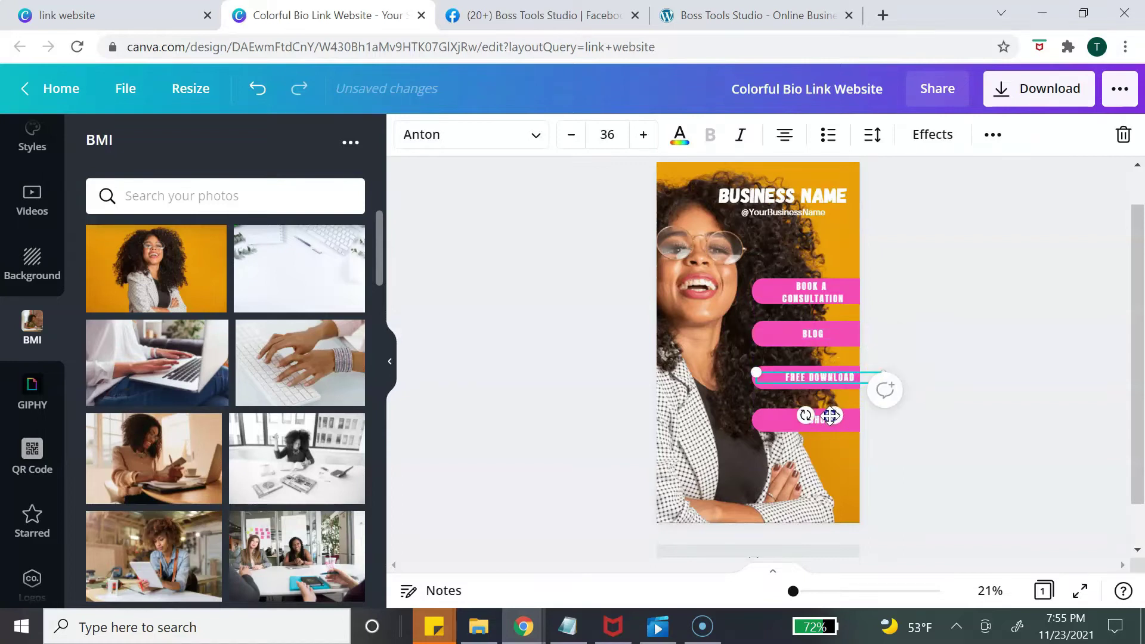
{"action": "left_click_drag", "start_coordinate": [833, 416], "coordinate": [825, 405]}
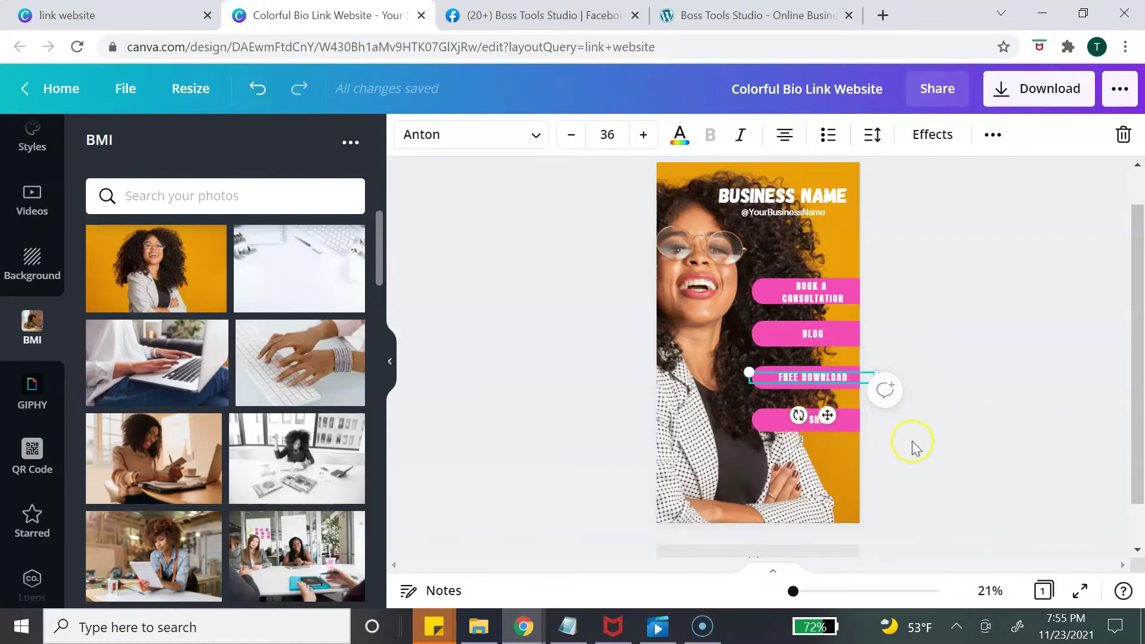
Nudge the SHOP label slightly left, then switch to the Boss Tools Studio website
{"action": "left_click", "coordinate": [850, 439]}
{"action": "left_click", "coordinate": [812, 417]}
{"action": "left_click_drag", "start_coordinate": [834, 461], "coordinate": [827, 461]}
{"action": "key", "text": "Escape"}
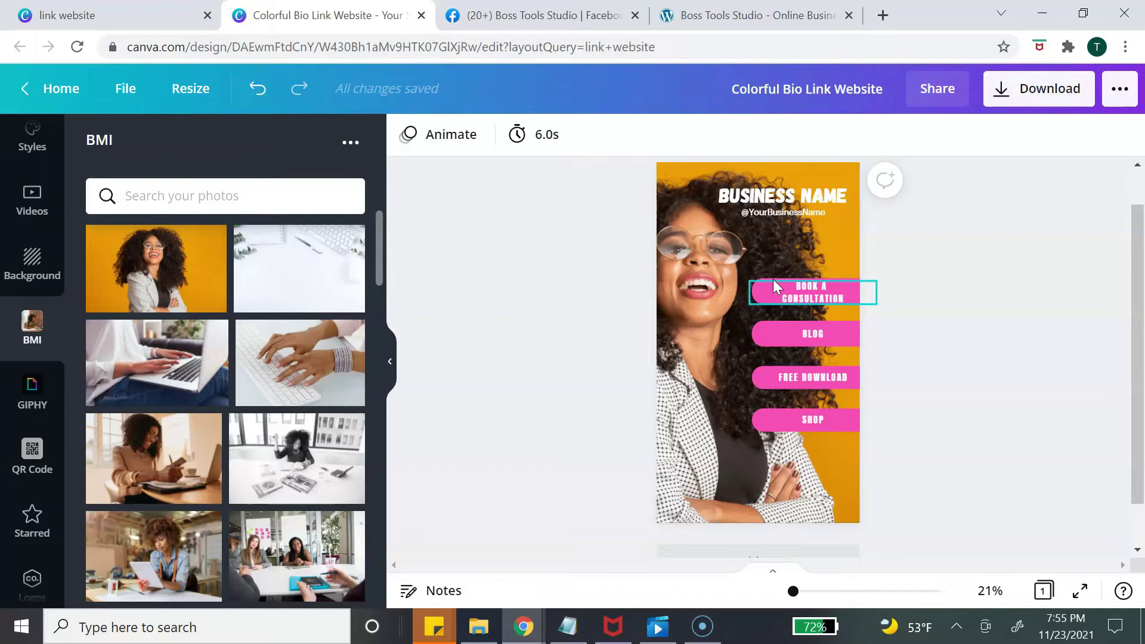
{"action": "left_click", "coordinate": [804, 298]}
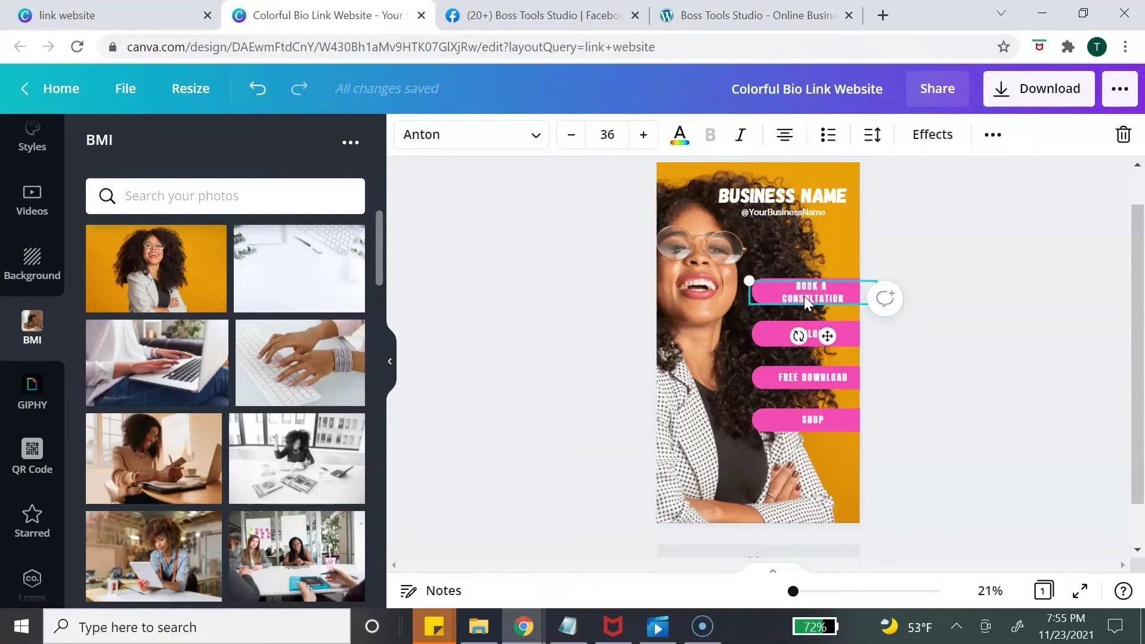
{"action": "left_click", "coordinate": [802, 16]}
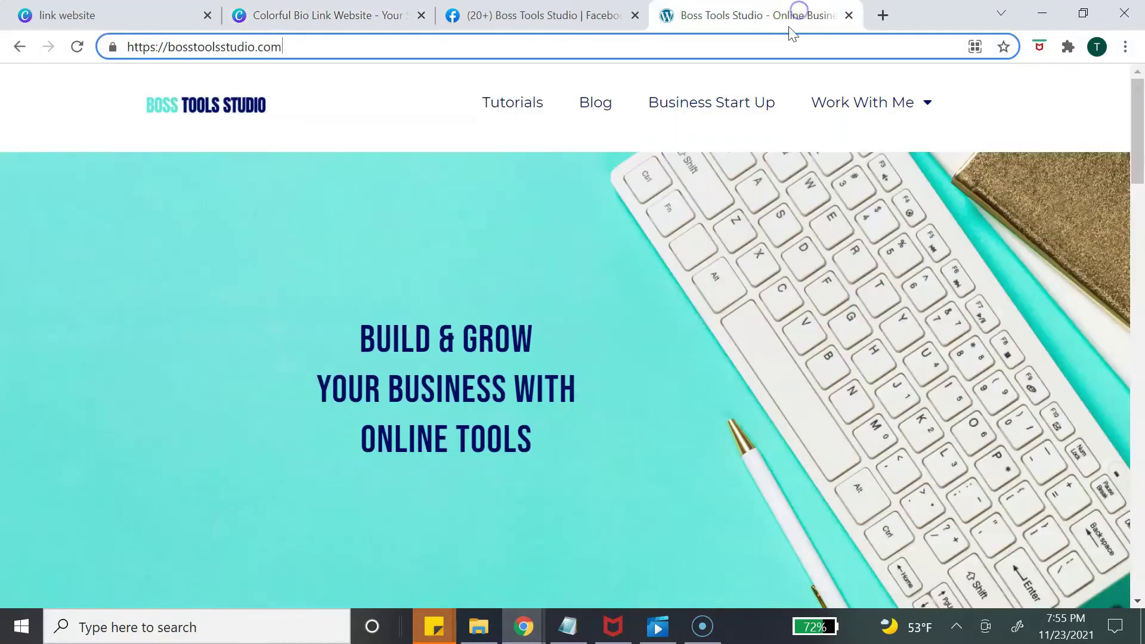
{"action": "left_click", "coordinate": [766, 51]}
{"action": "triple_click", "coordinate": [333, 51]}
{"action": "key", "text": "ctrl+c"}
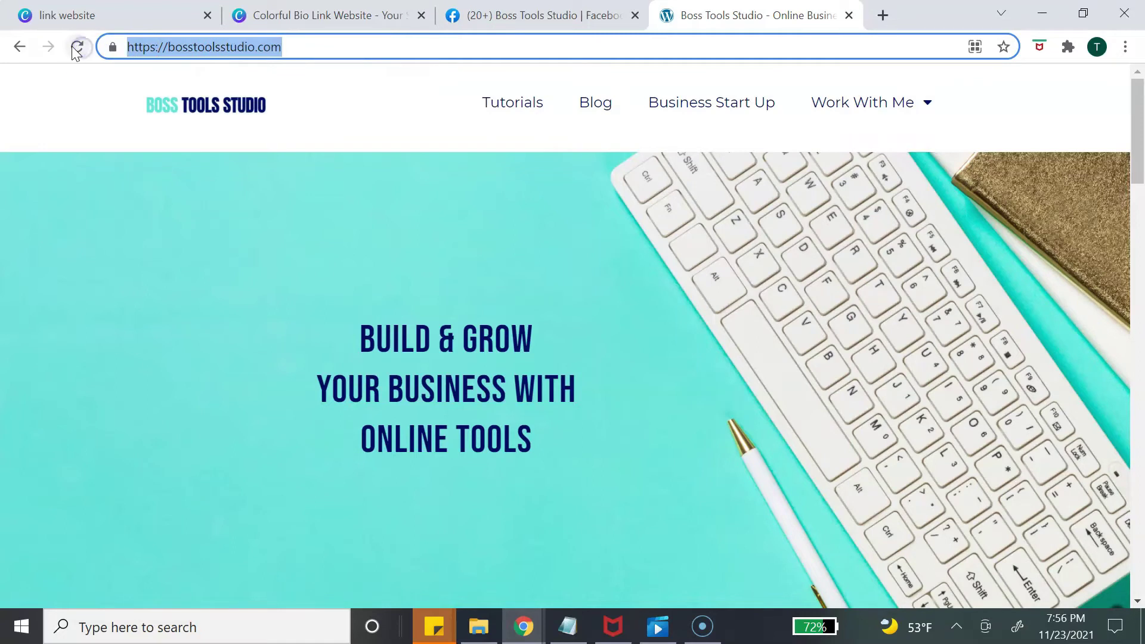
{"action": "left_click", "coordinate": [304, 15]}
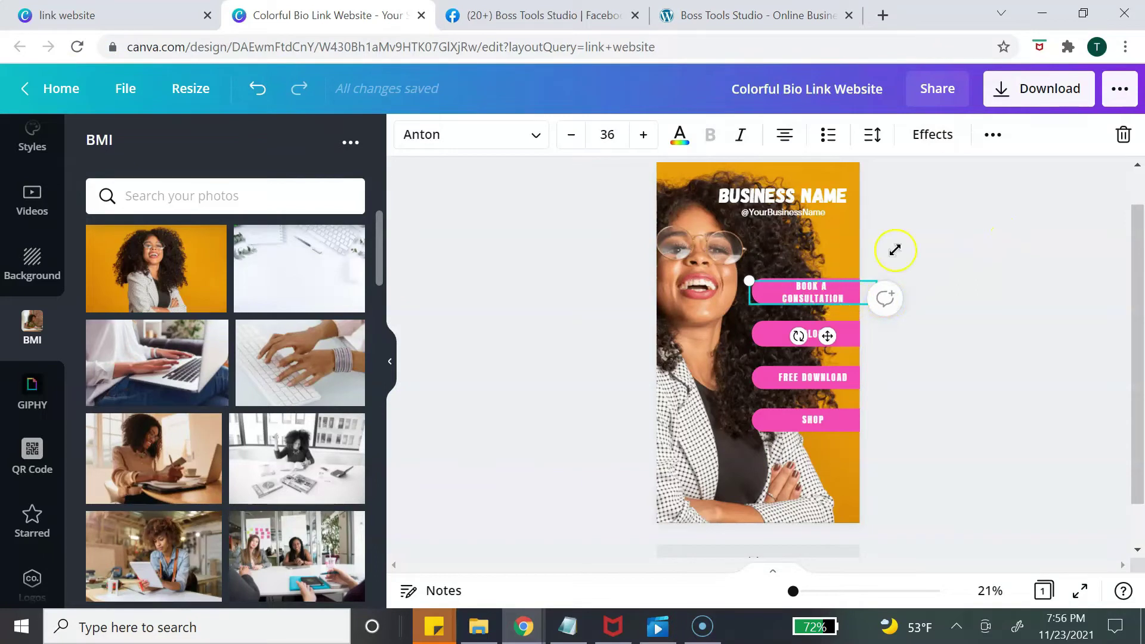
{"action": "left_click", "coordinate": [993, 137]}
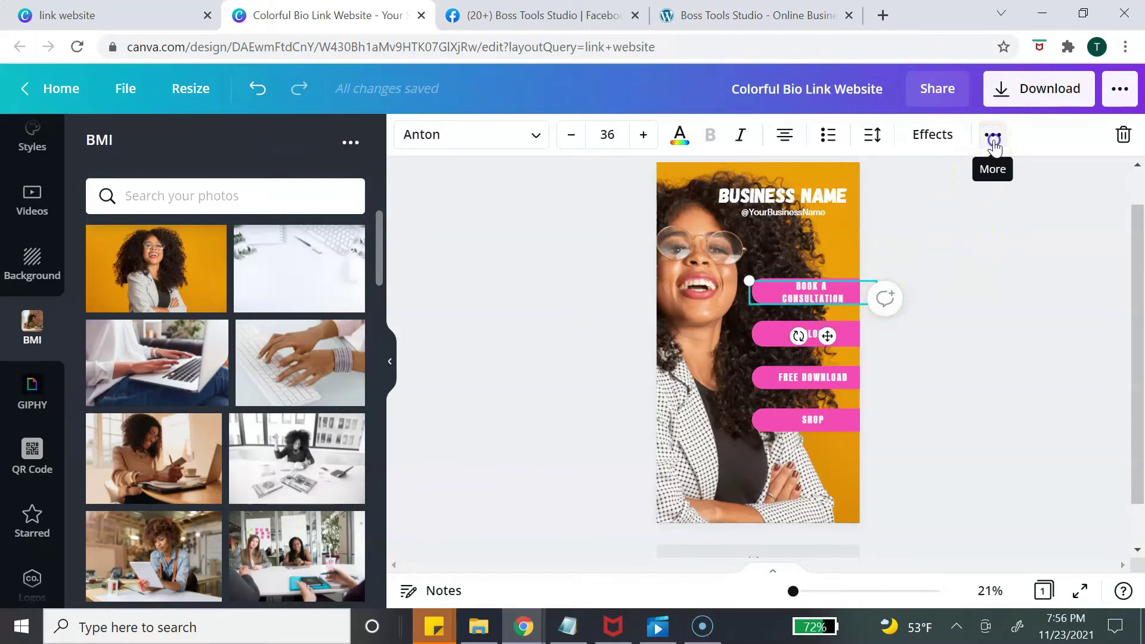
{"action": "left_click", "coordinate": [911, 178]}
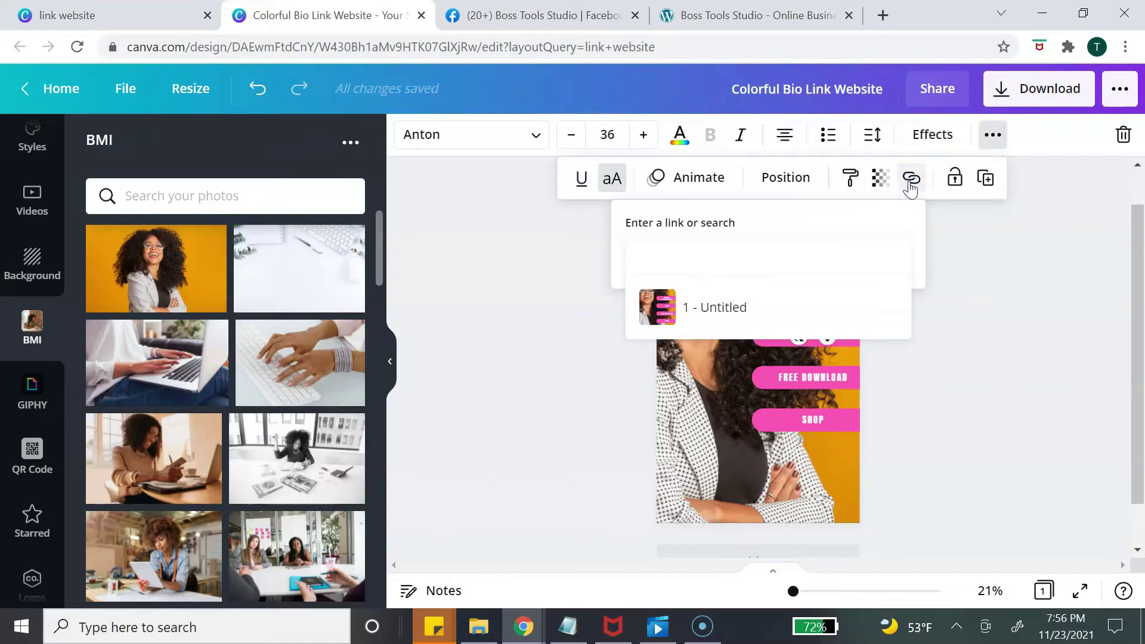
{"action": "key", "text": "ctrl+v"}
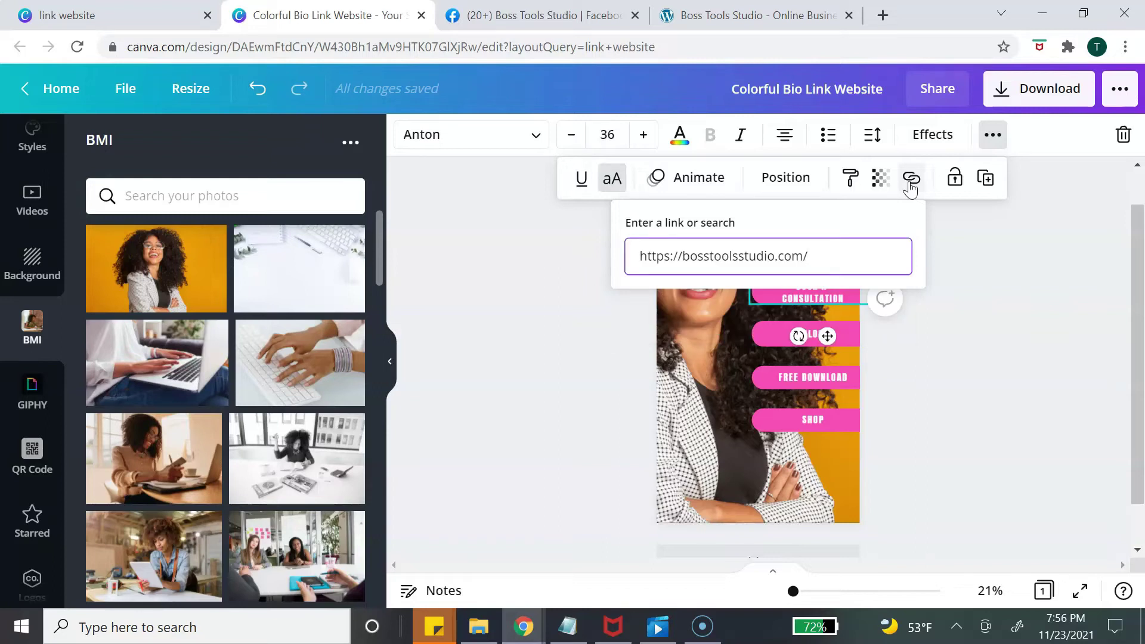
{"action": "key", "text": "Return"}
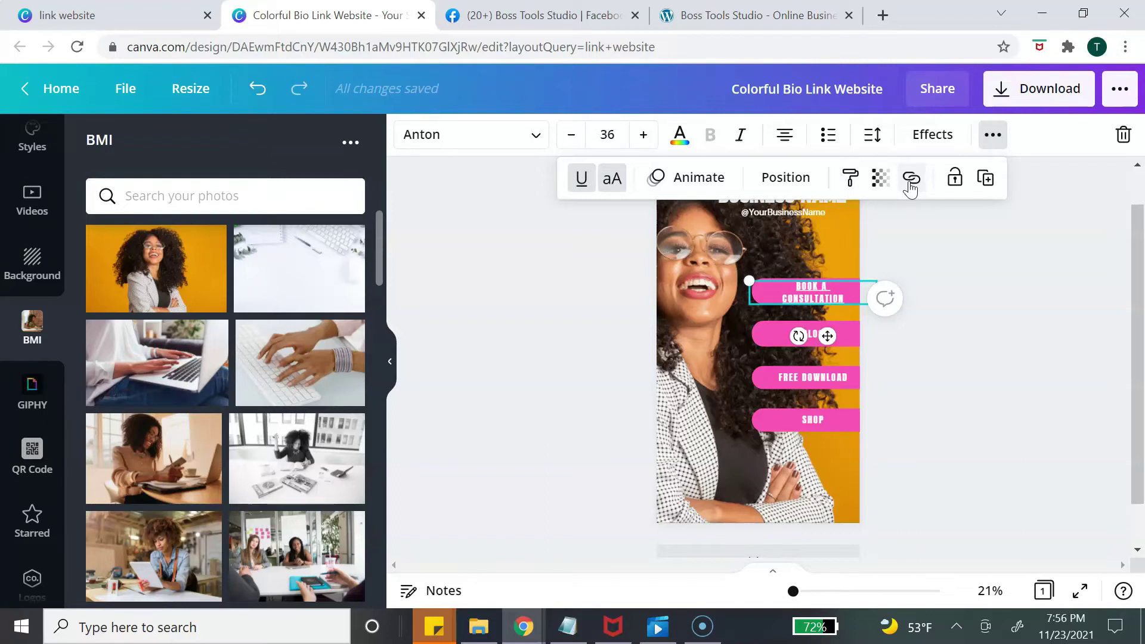
Remove the underline from the linked BOOK A CONSULTATION text
{"action": "left_click", "coordinate": [582, 179]}
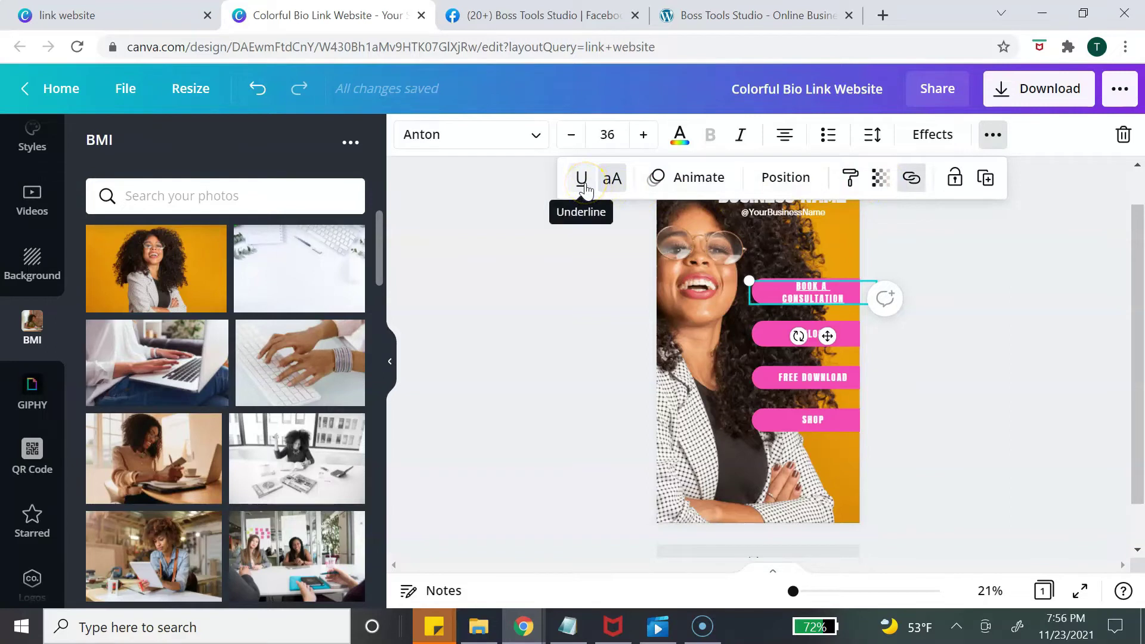
{"action": "left_click", "coordinate": [582, 180]}
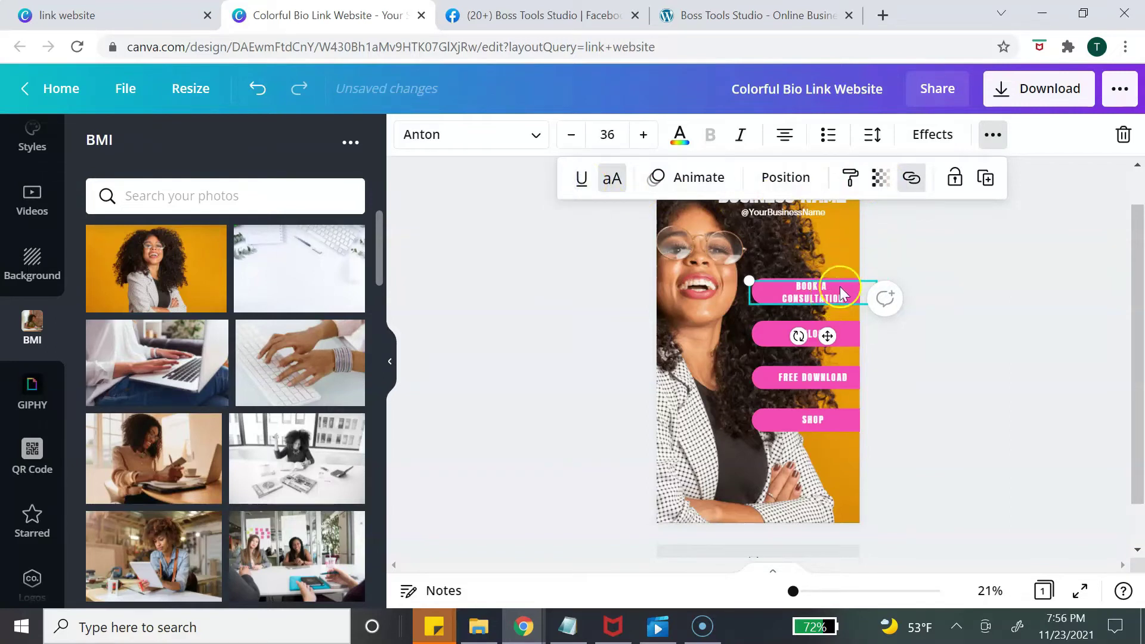
{"action": "left_click", "coordinate": [989, 266]}
{"action": "left_click", "coordinate": [989, 267]}
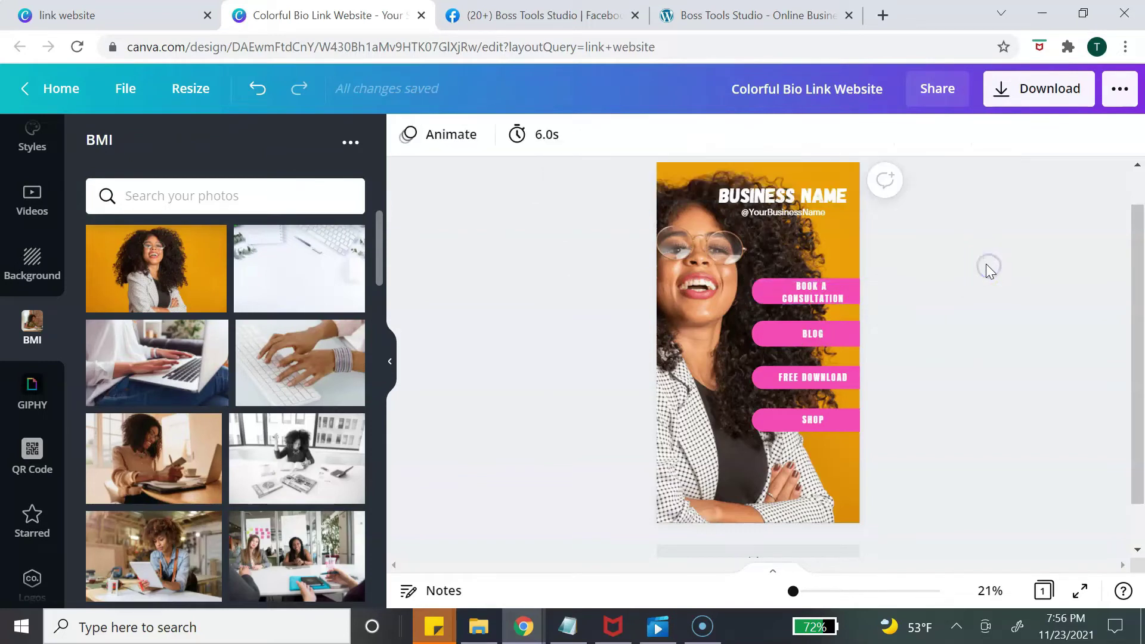
{"action": "left_click", "coordinate": [772, 291]}
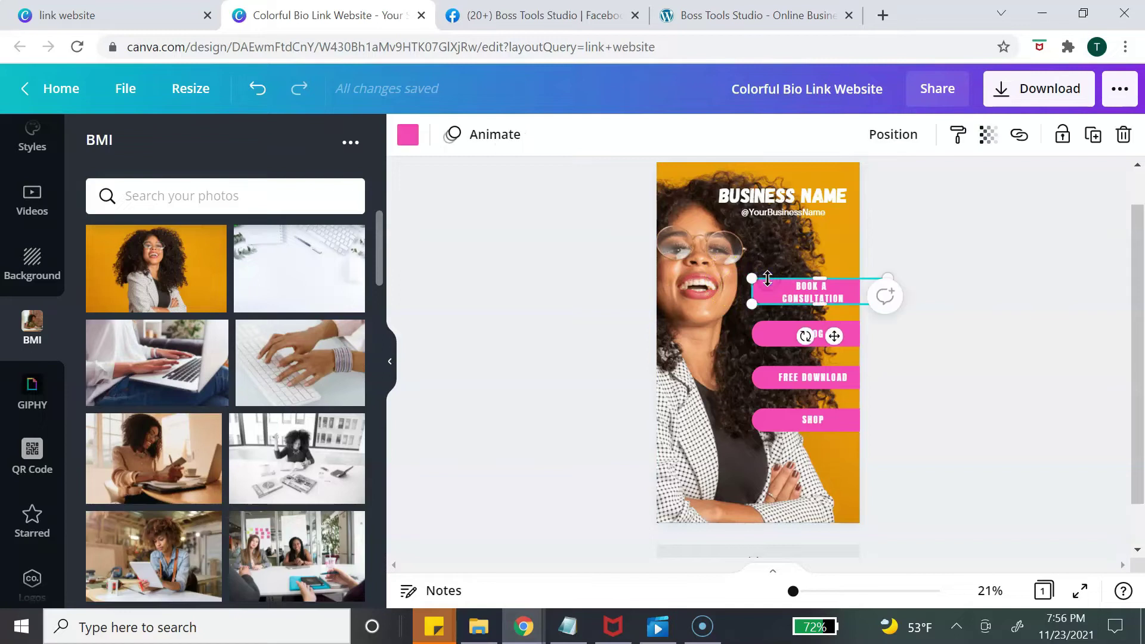
{"action": "left_click", "coordinate": [883, 259]}
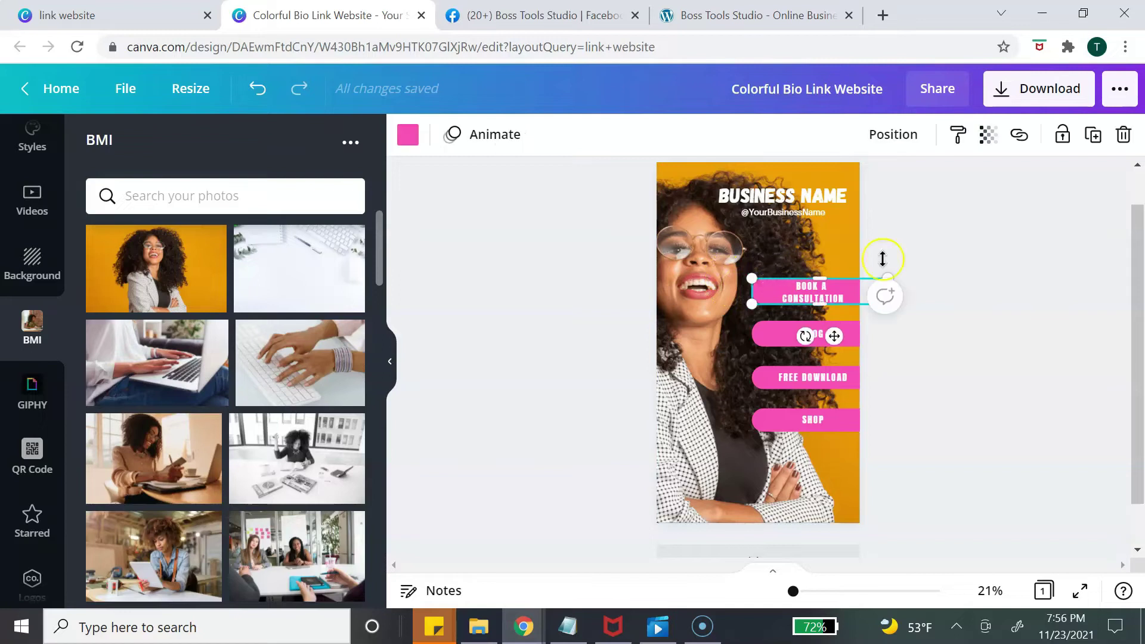
{"action": "left_click", "coordinate": [1020, 136]}
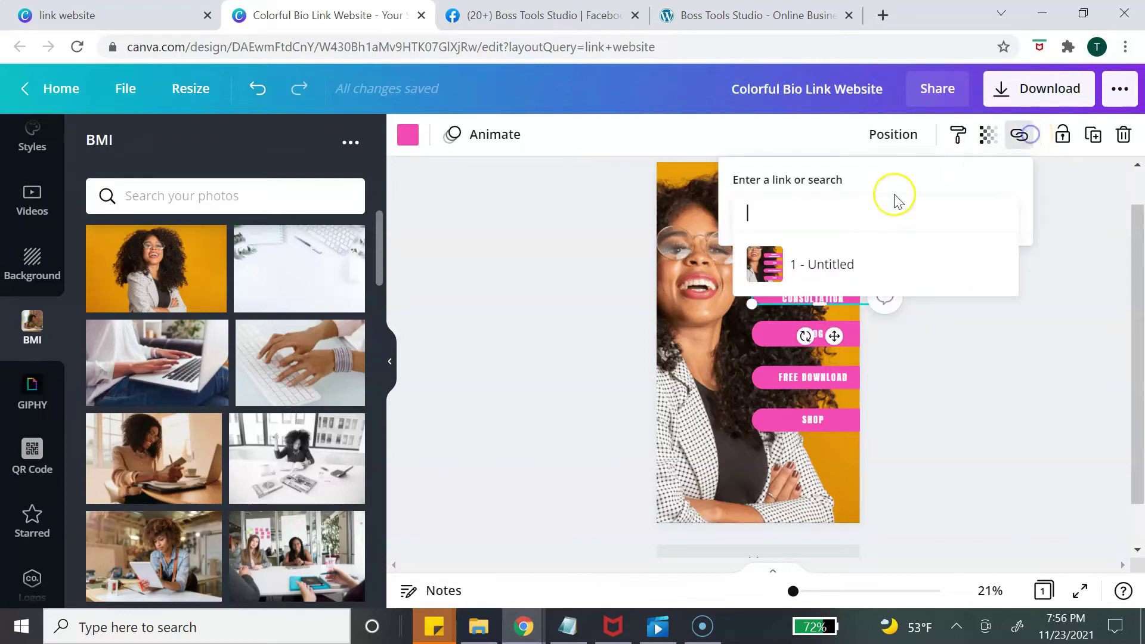
{"action": "type", "text": "https://bosstoolsstudio.com"}
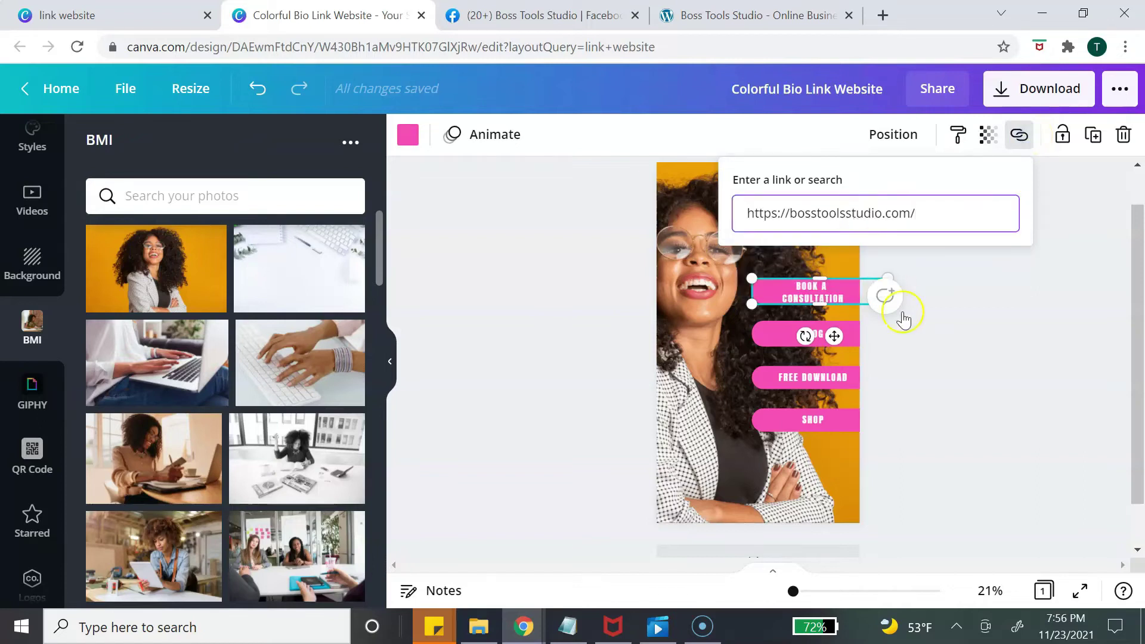
{"action": "left_click", "coordinate": [971, 291]}
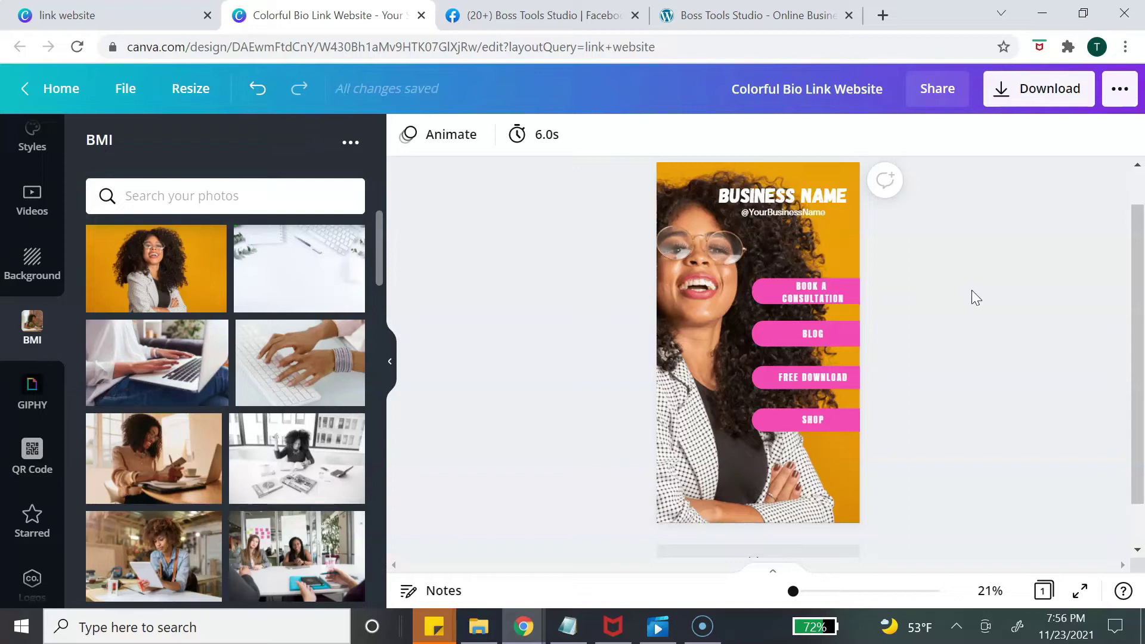
{"action": "left_click", "coordinate": [538, 253]}
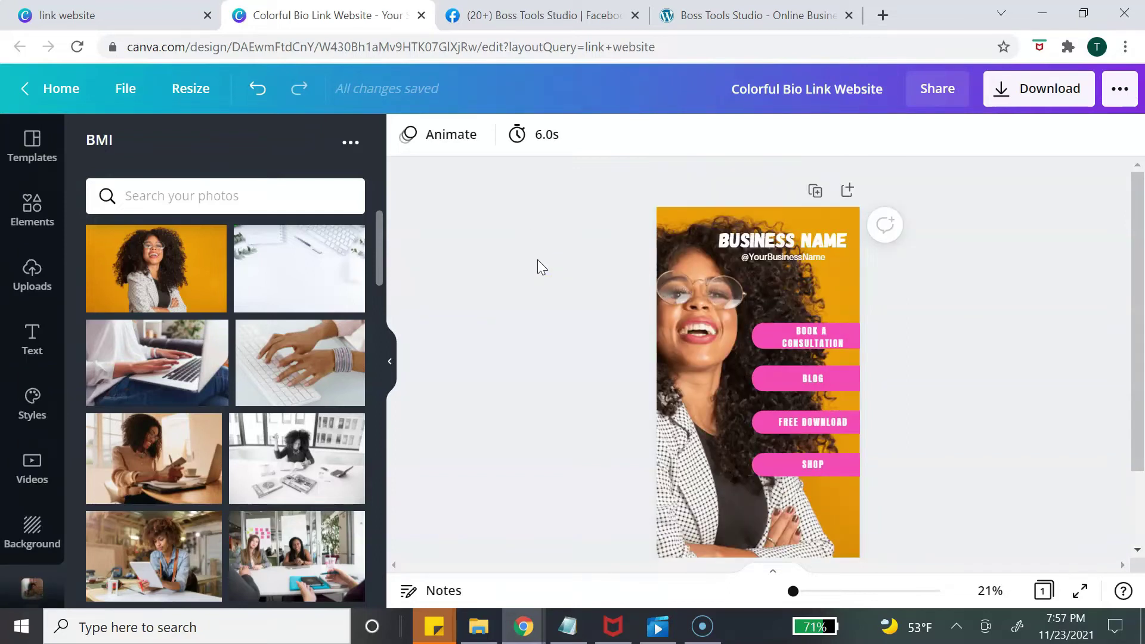
Search the Elements library for 'facebook'
{"action": "left_click", "coordinate": [17, 208]}
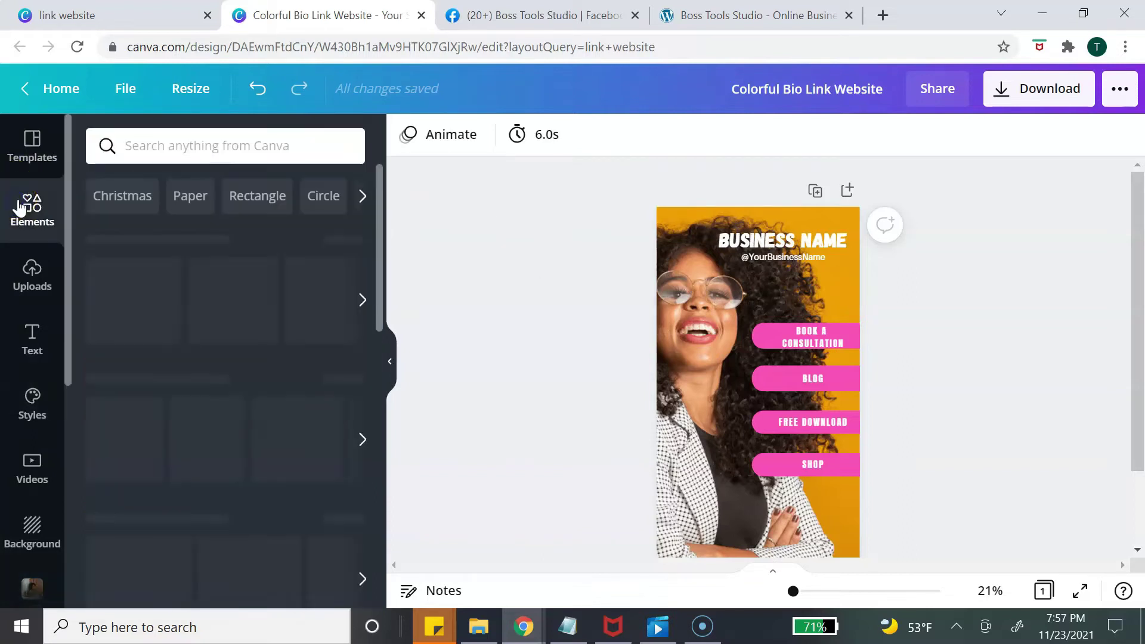
{"action": "left_click", "coordinate": [220, 148]}
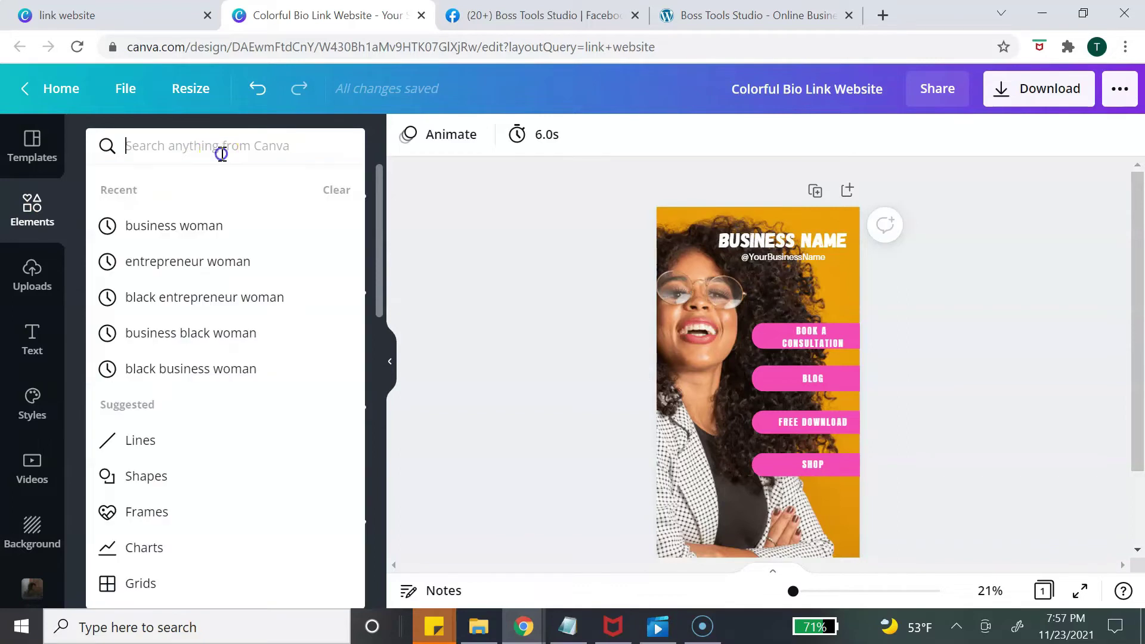
{"action": "type", "text": "face3book"}
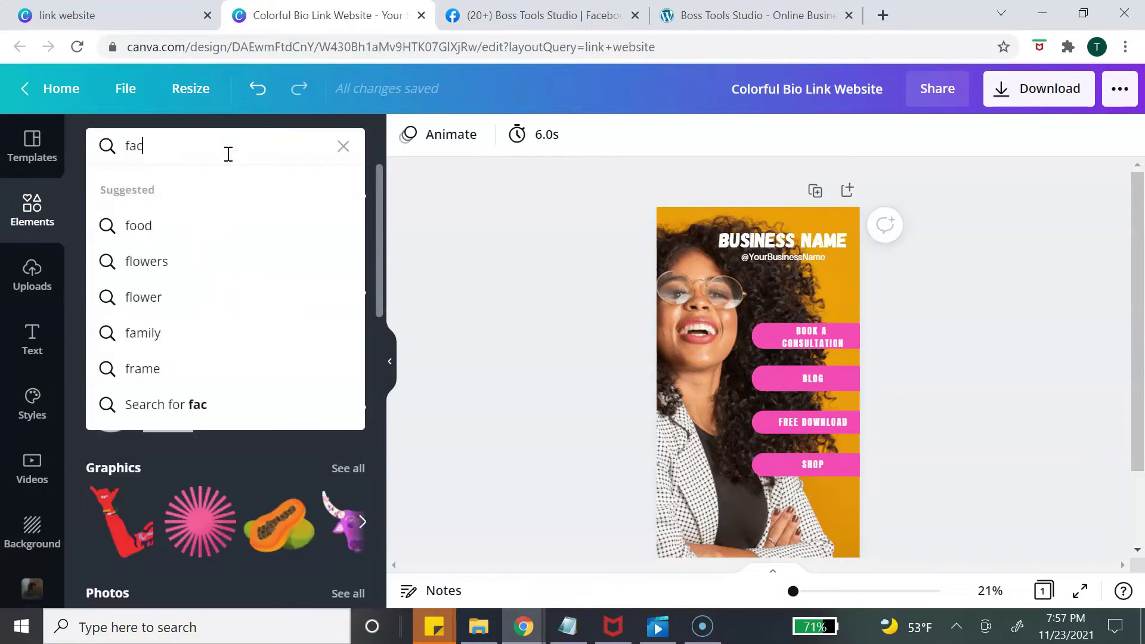
{"action": "key", "text": "BackSpace"}
{"action": "key", "text": "BackSpace"}
{"action": "key", "text": "BackSpace"}
{"action": "key", "text": "BackSpace"}
{"action": "key", "text": "BackSpace"}
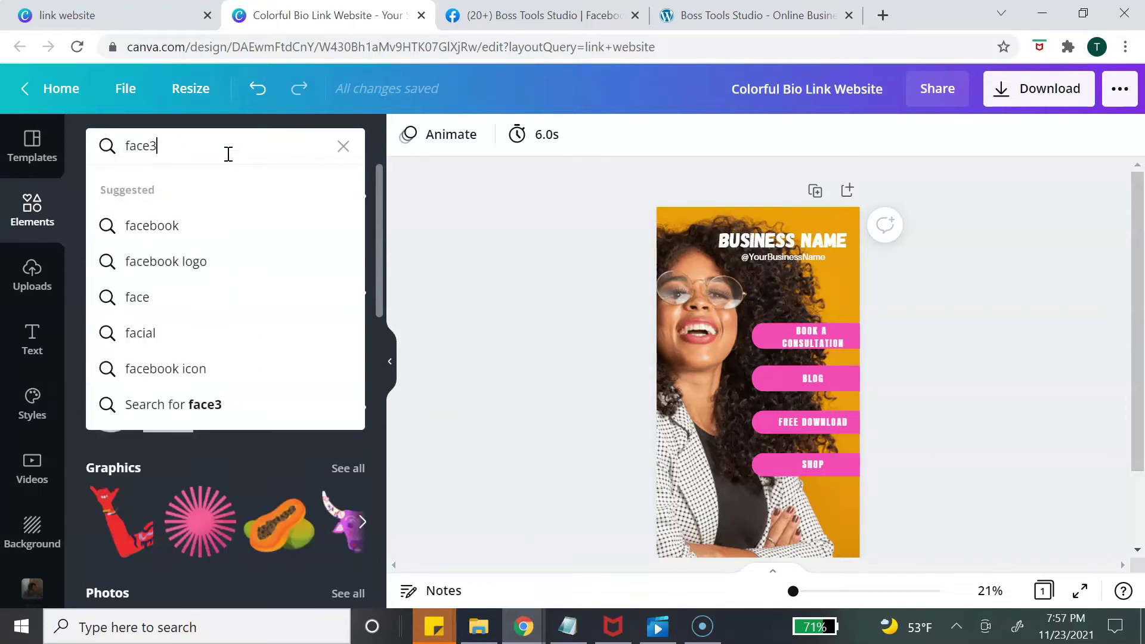
{"action": "type", "text": "book"}
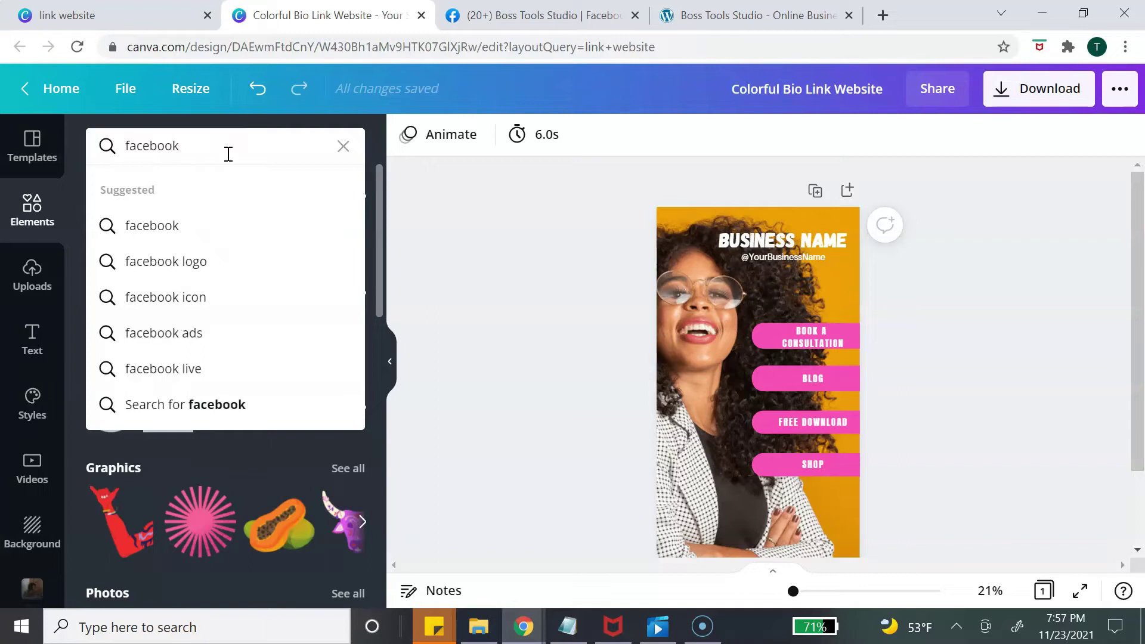
{"action": "key", "text": "Return"}
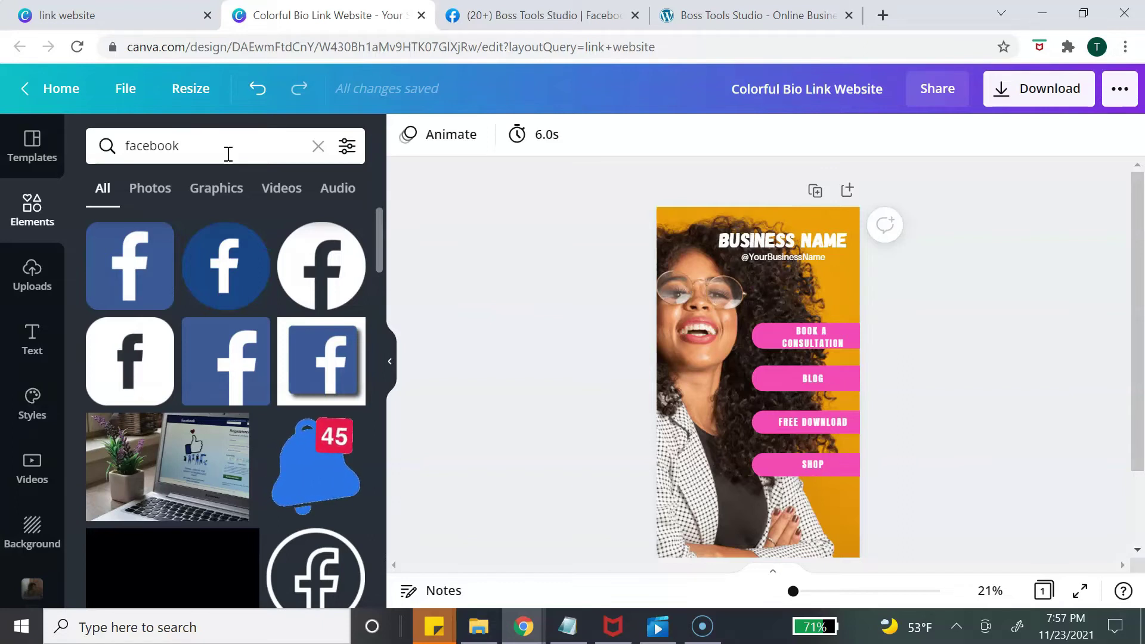
Filter the results to free graphics and add the dark blue circular Facebook graphic
{"action": "left_click", "coordinate": [226, 184]}
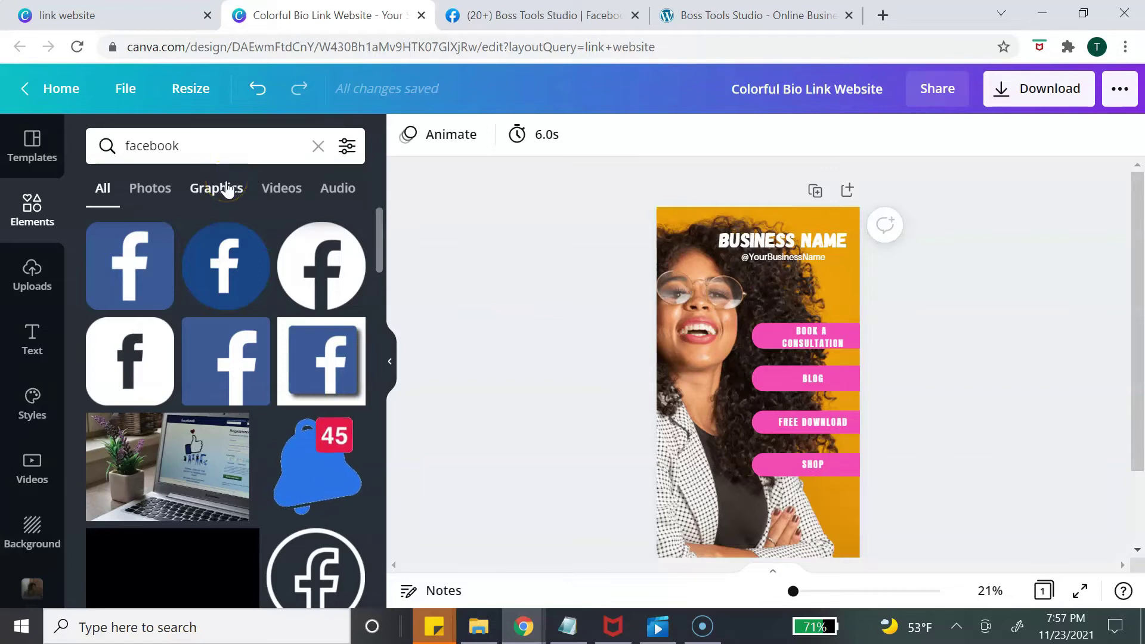
{"action": "left_click", "coordinate": [228, 187]}
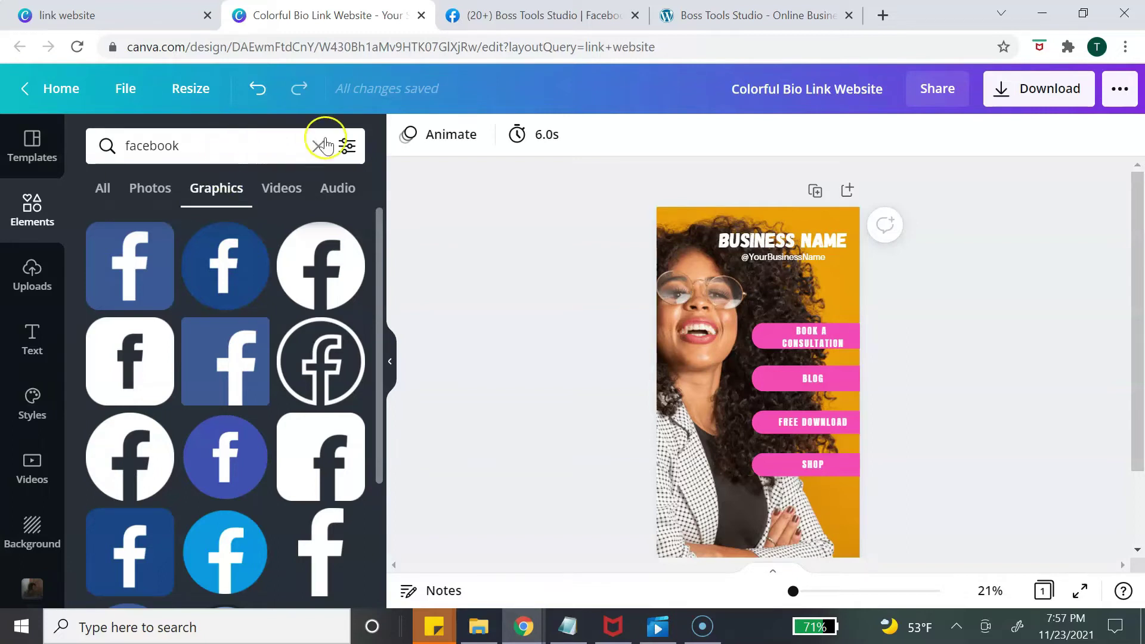
{"action": "left_click", "coordinate": [346, 146]}
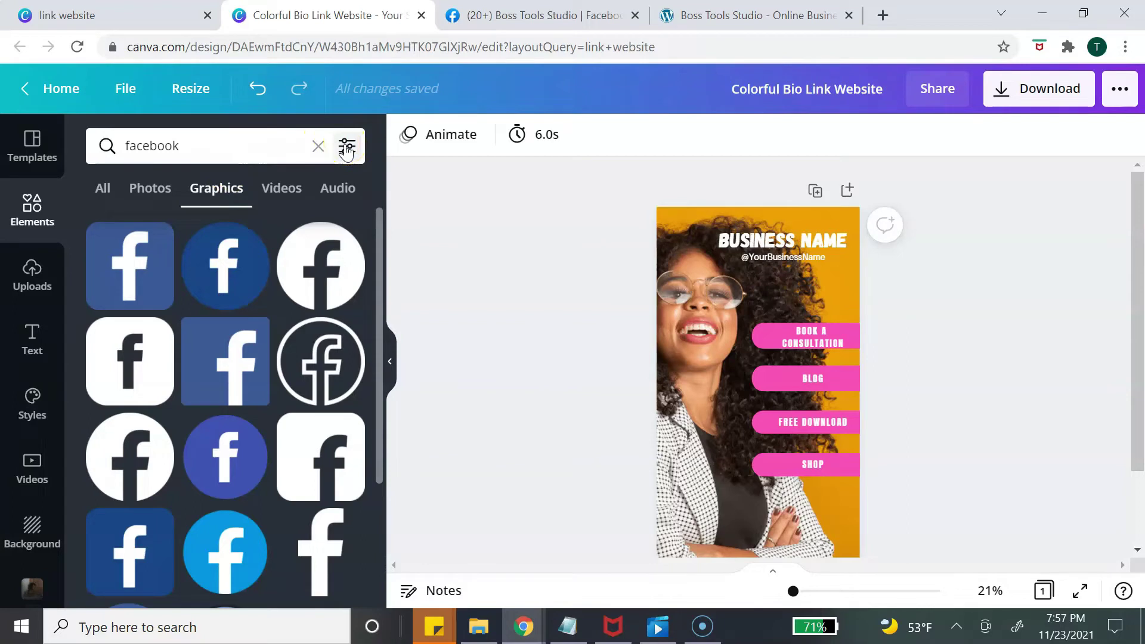
{"action": "left_click", "coordinate": [346, 148]}
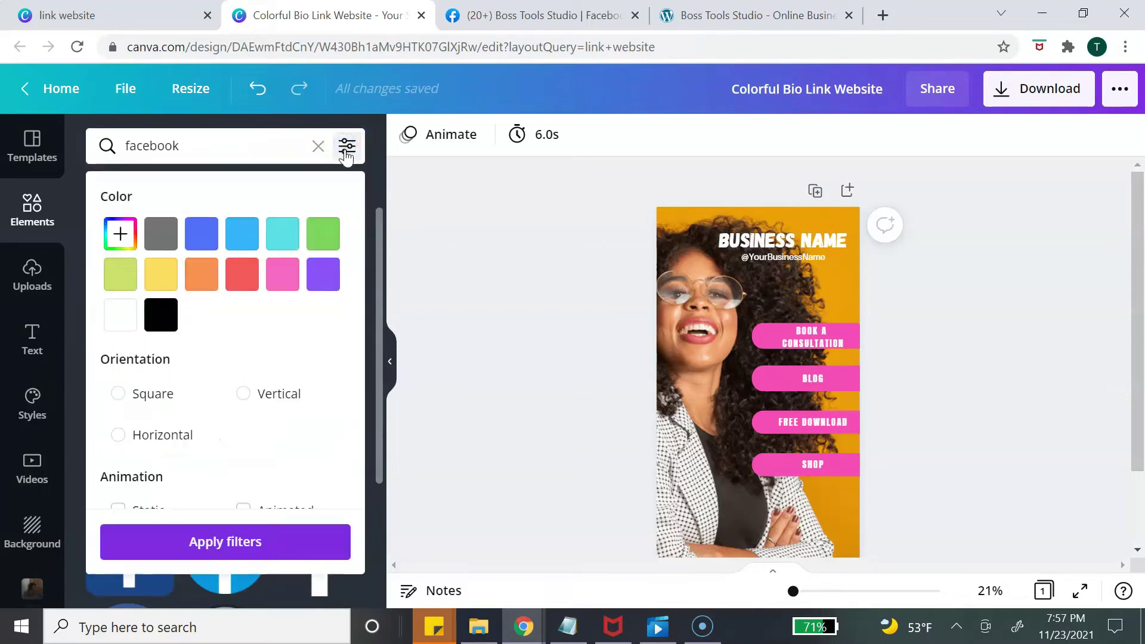
{"action": "scroll", "coordinate": [159, 378], "scroll_direction": "down", "scroll_amount": 2}
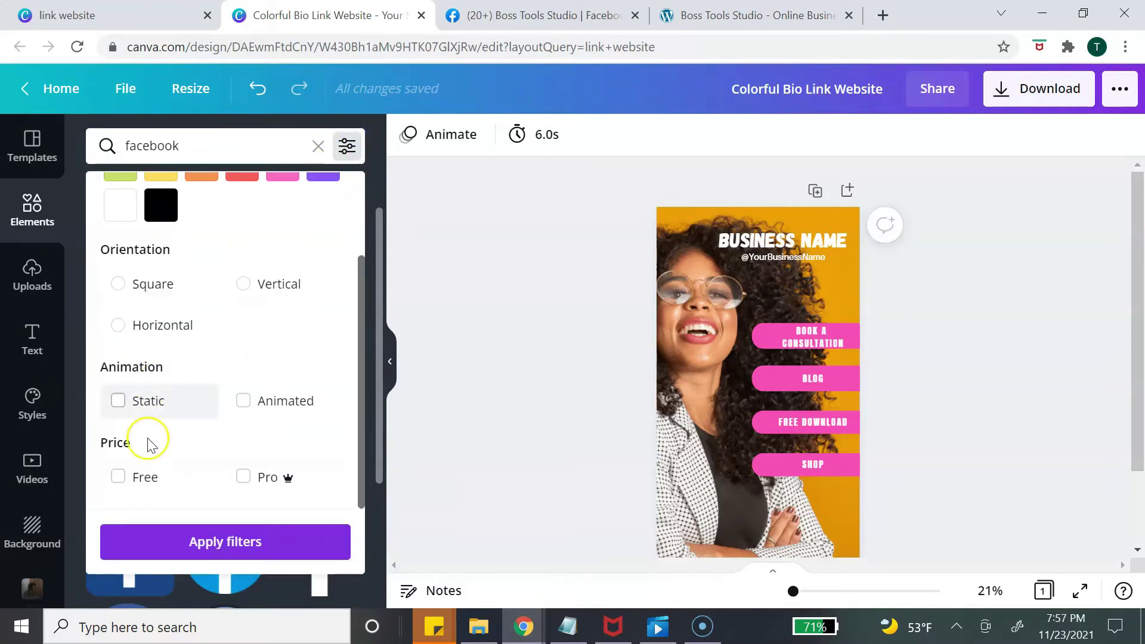
{"action": "left_click", "coordinate": [118, 477]}
{"action": "left_click", "coordinate": [192, 541]}
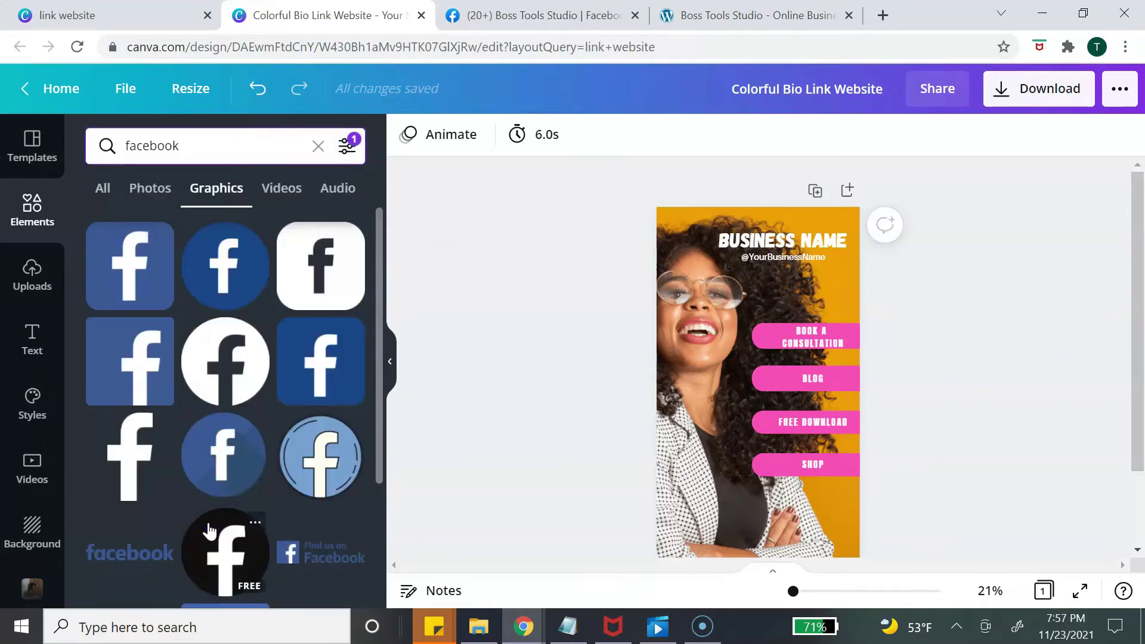
{"action": "left_click", "coordinate": [232, 284]}
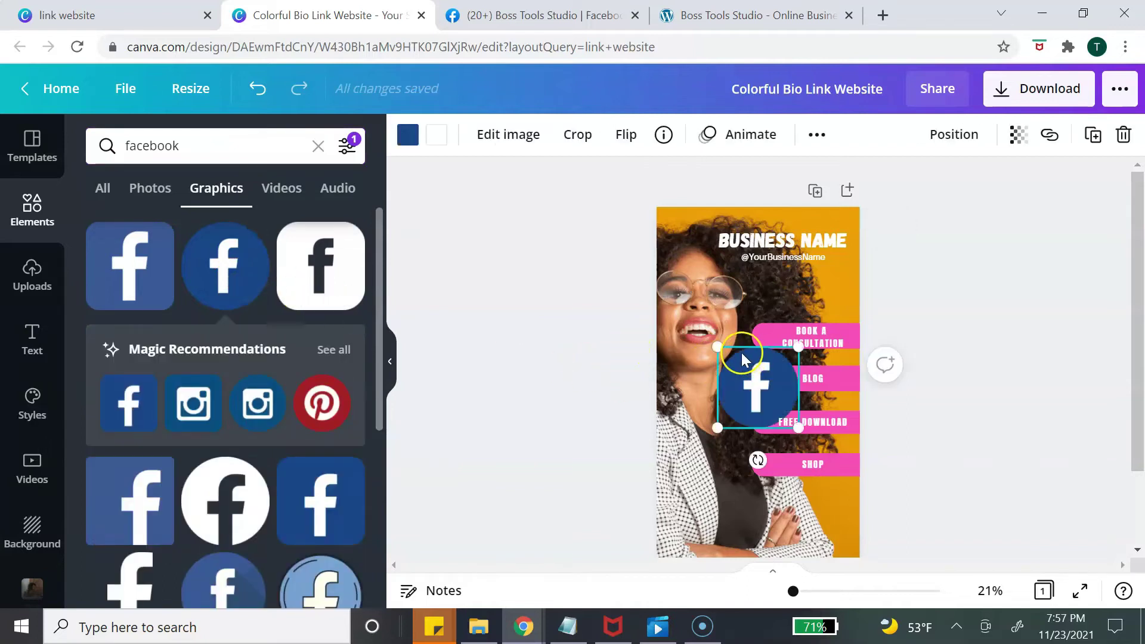
Shrink the Facebook icon, place it below SHOP, and recolour it black from Document Colors
{"action": "left_click_drag", "start_coordinate": [718, 347], "coordinate": [819, 507]}
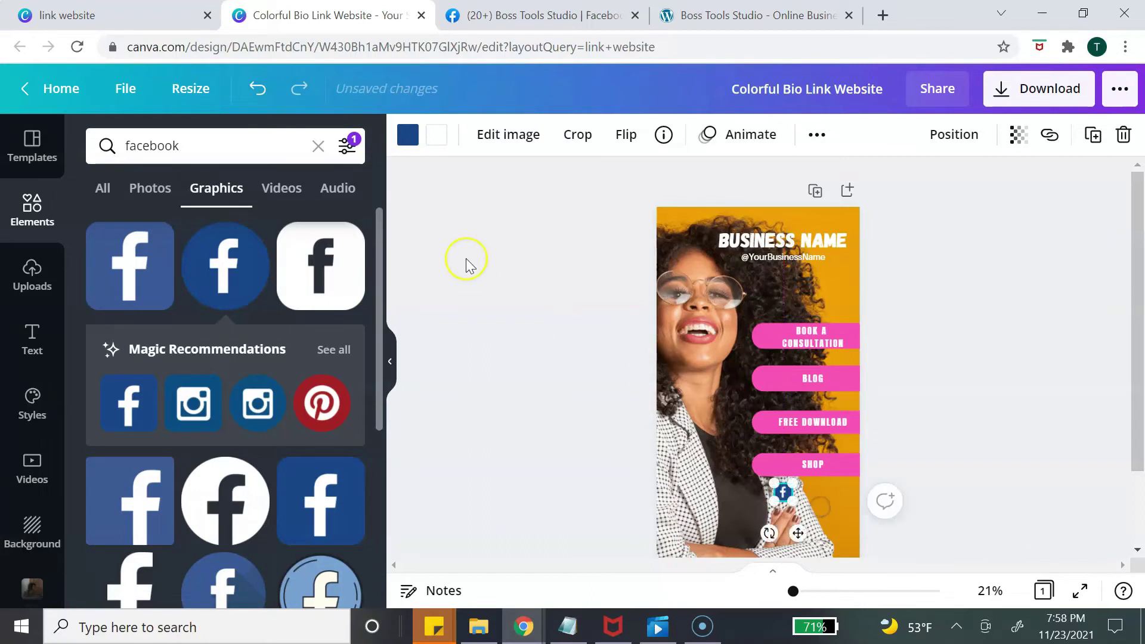
{"action": "left_click", "coordinate": [408, 136]}
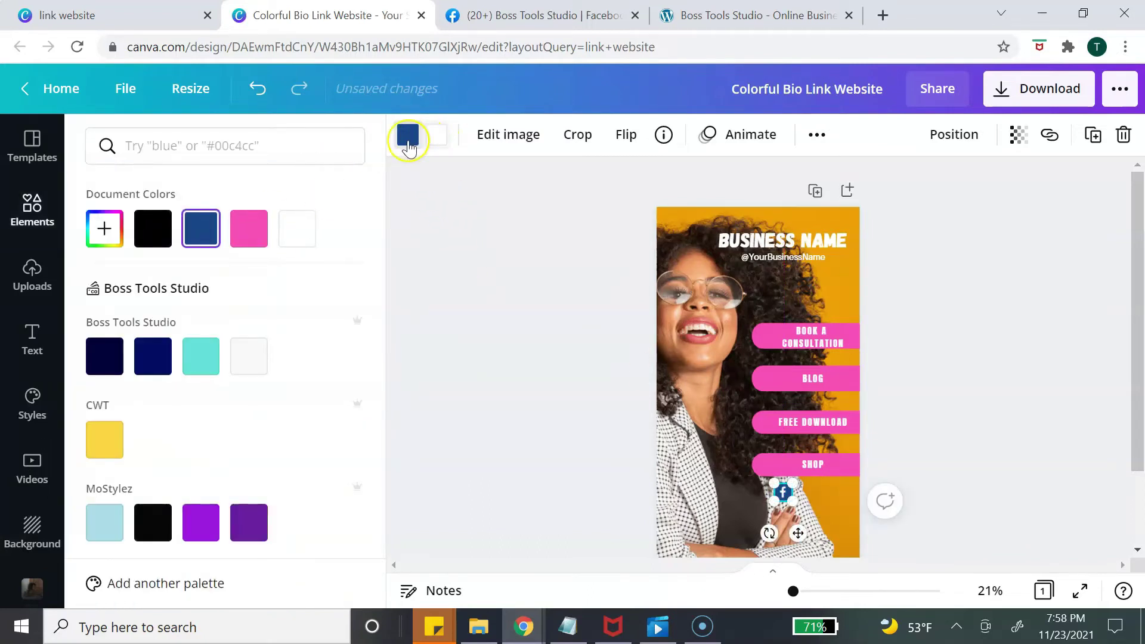
{"action": "left_click", "coordinate": [161, 238]}
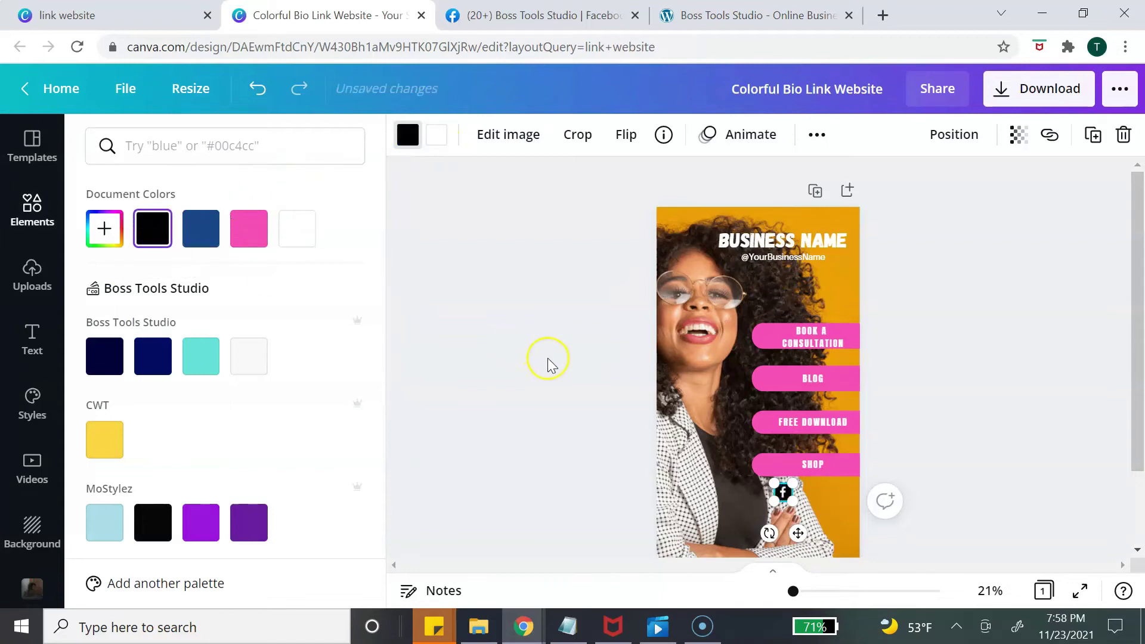
{"action": "left_click", "coordinate": [532, 328]}
{"action": "left_click", "coordinate": [783, 495]}
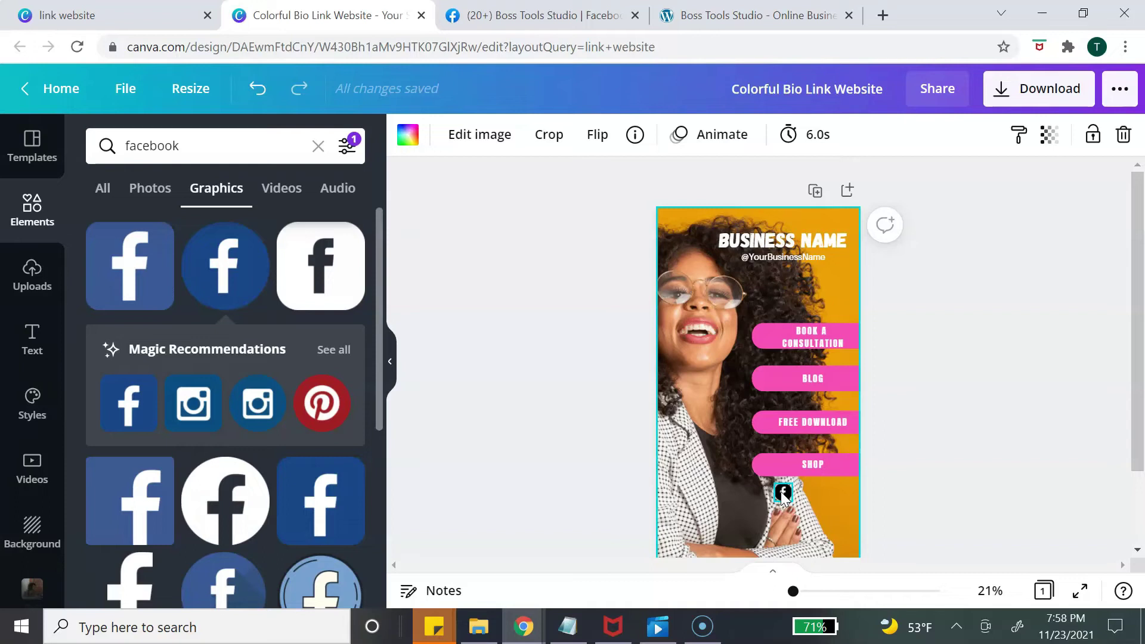
Link the small Facebook icon to the Boss Tools Studio Facebook page address
{"action": "left_click", "coordinate": [510, 16]}
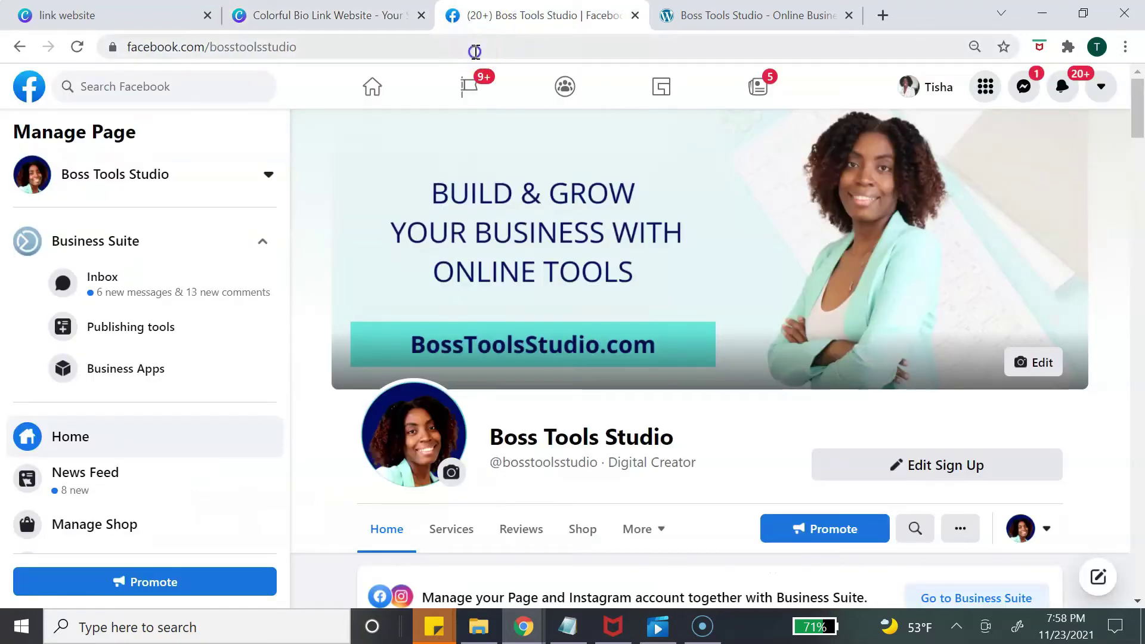
{"action": "left_click", "coordinate": [475, 52]}
{"action": "key", "text": "ctrl+c"}
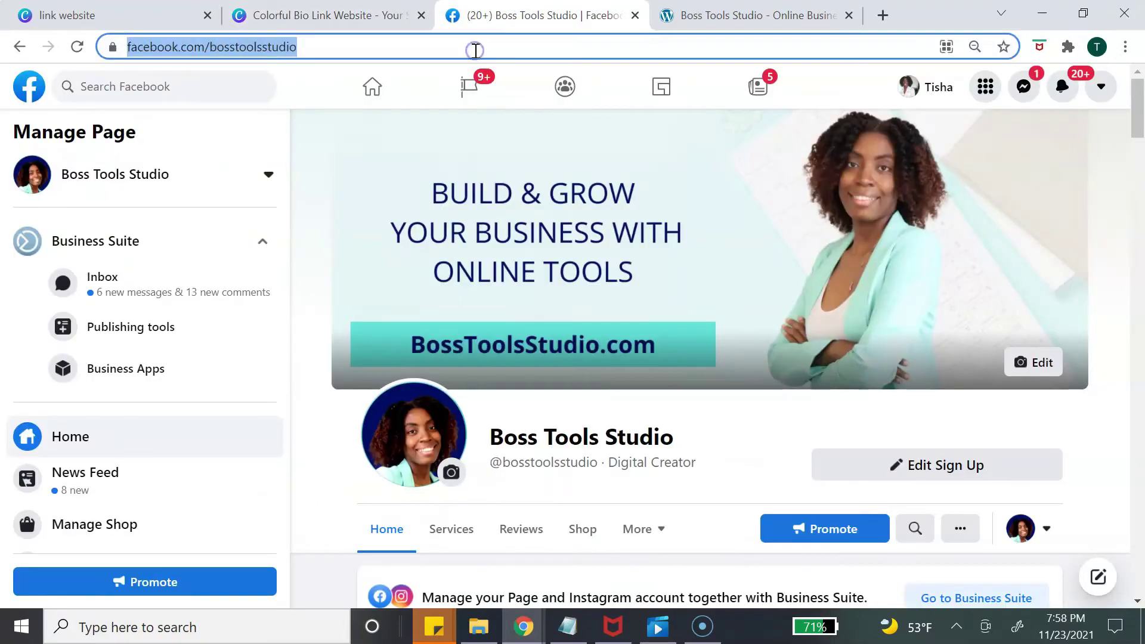
{"action": "left_click", "coordinate": [311, 18]}
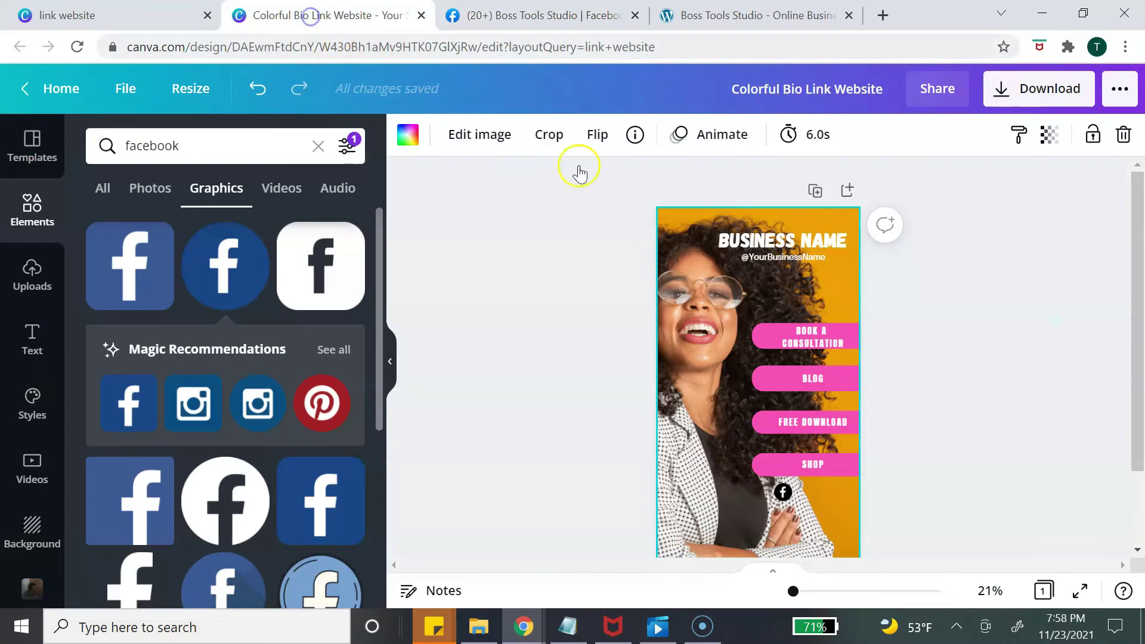
{"action": "left_click", "coordinate": [784, 499]}
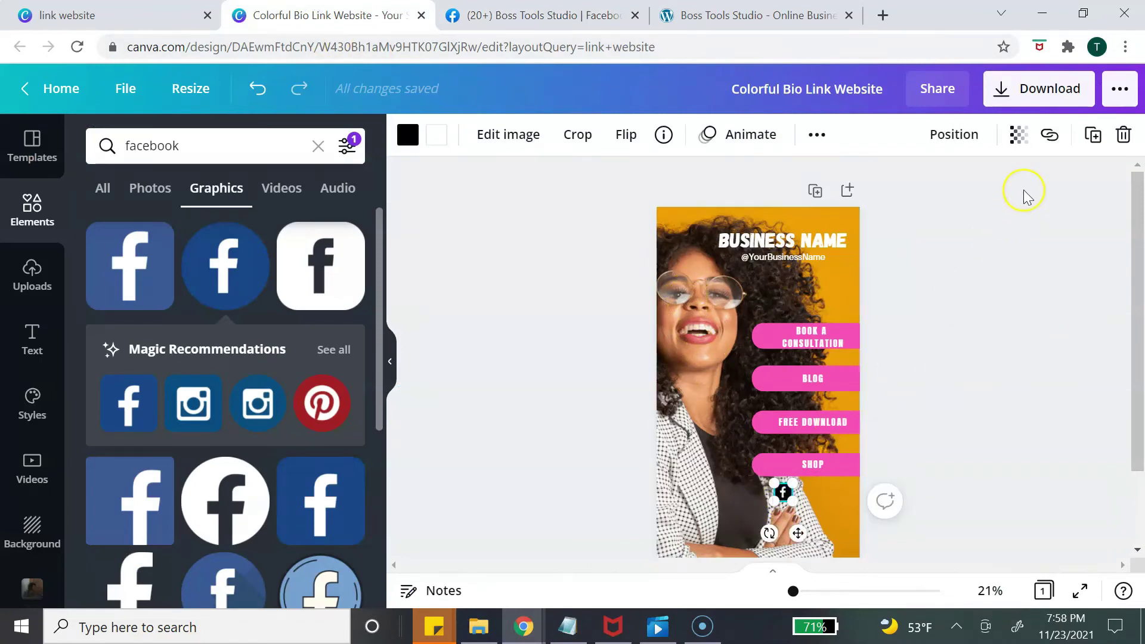
{"action": "left_click", "coordinate": [1050, 135]}
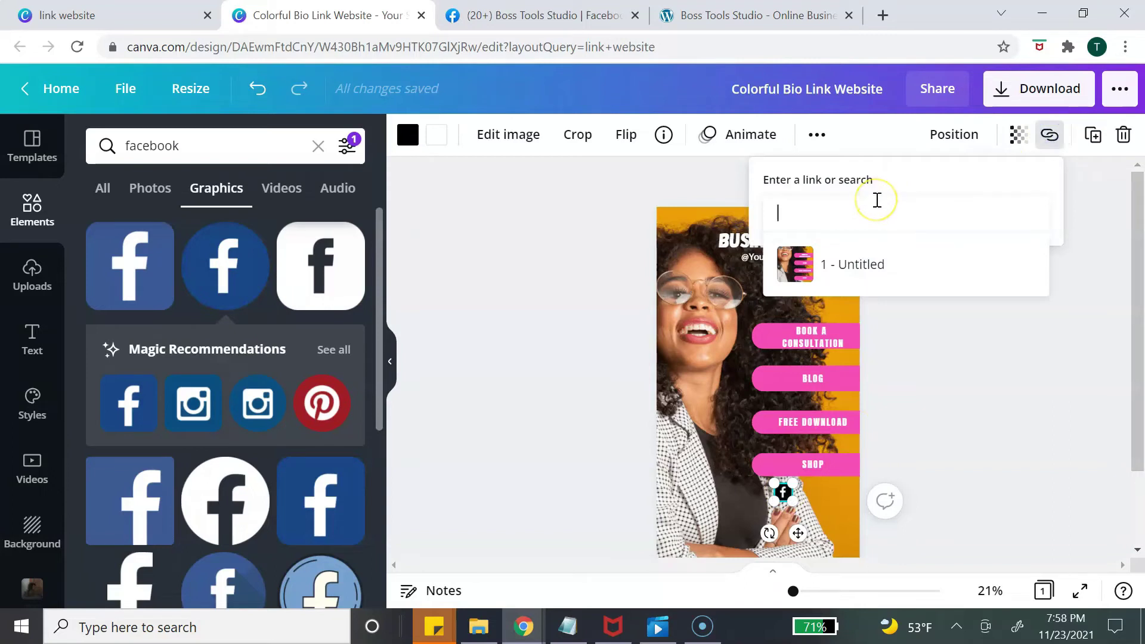
{"action": "key", "text": "ctrl+v"}
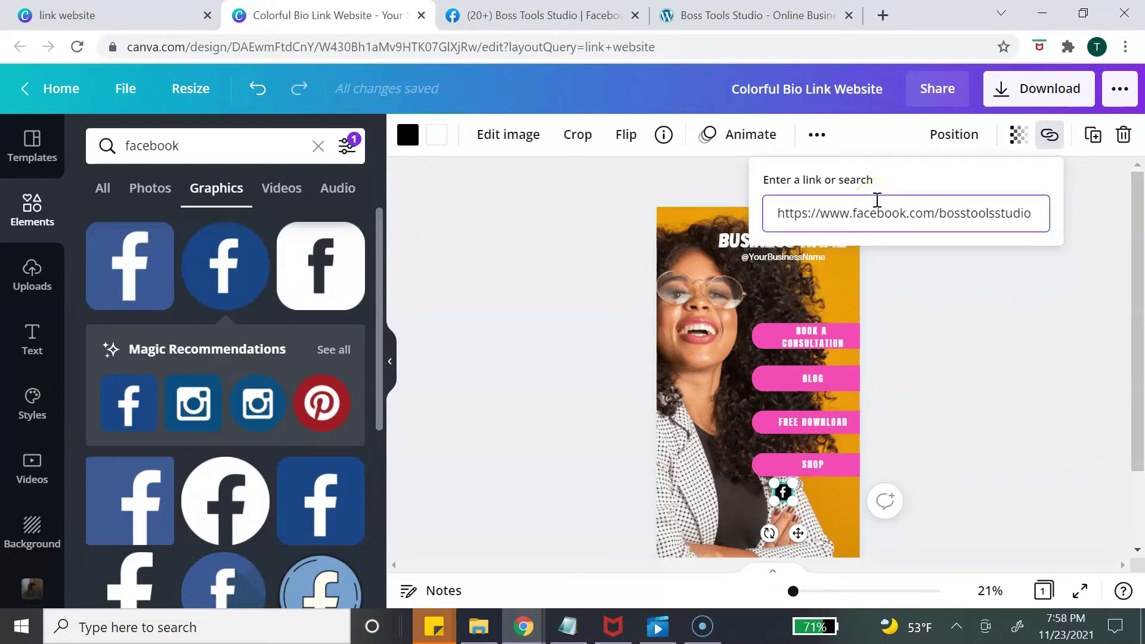
{"action": "left_click", "coordinate": [950, 277]}
Replace the design title with 'Business Link Page'
{"action": "left_click", "coordinate": [949, 276]}
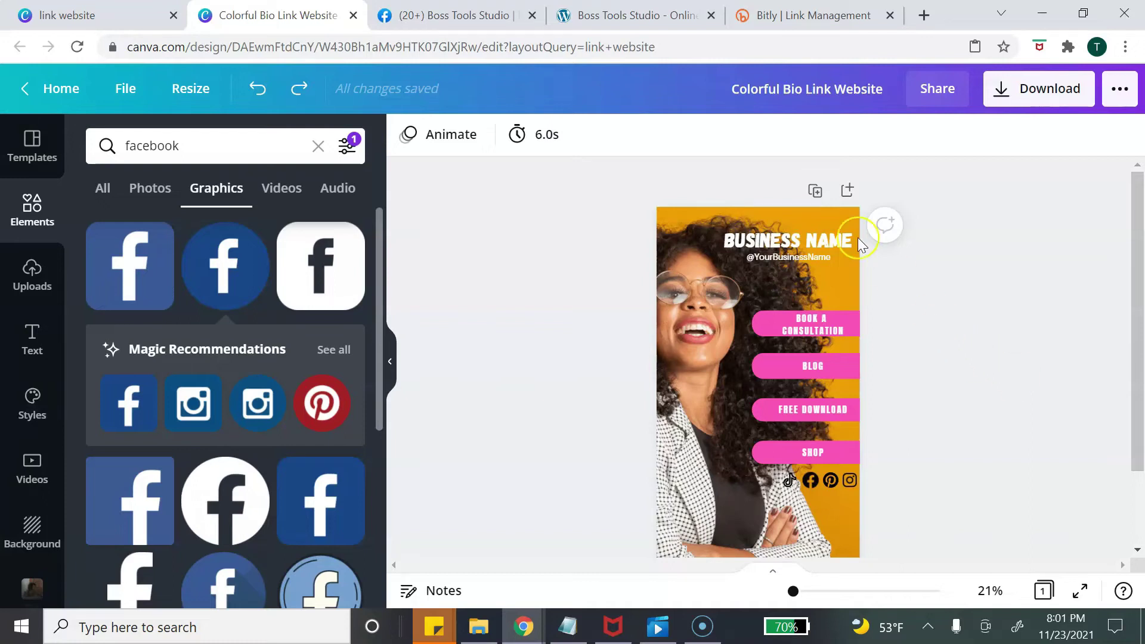
{"action": "left_click_drag", "start_coordinate": [883, 92], "coordinate": [729, 92]}
{"action": "type", "text": "Business "}
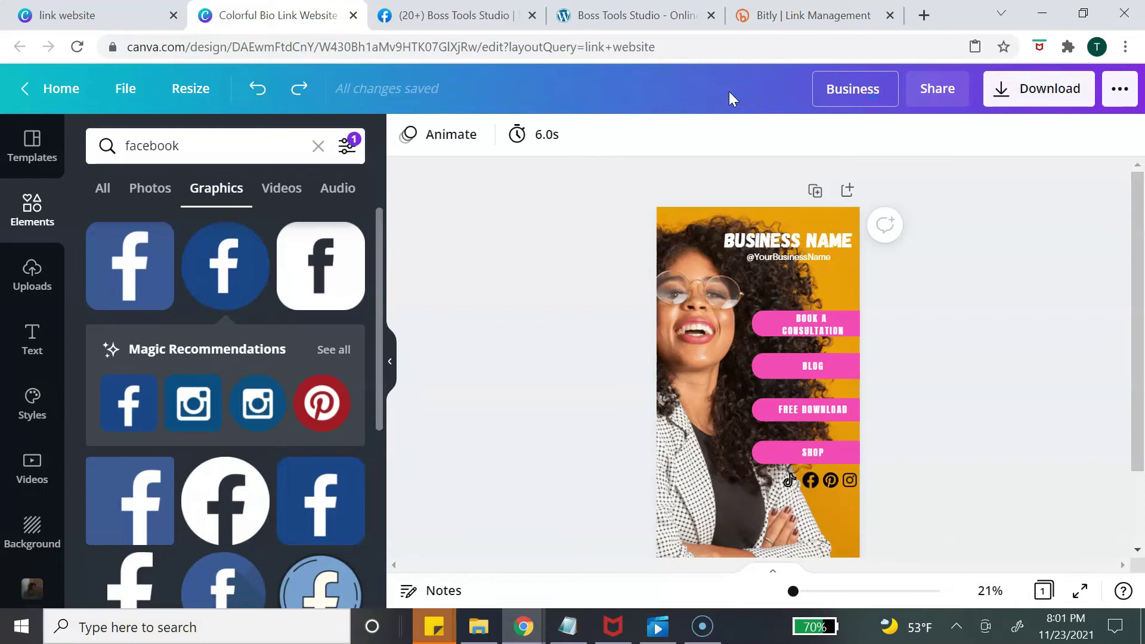
{"action": "type", "text": "Link Page"}
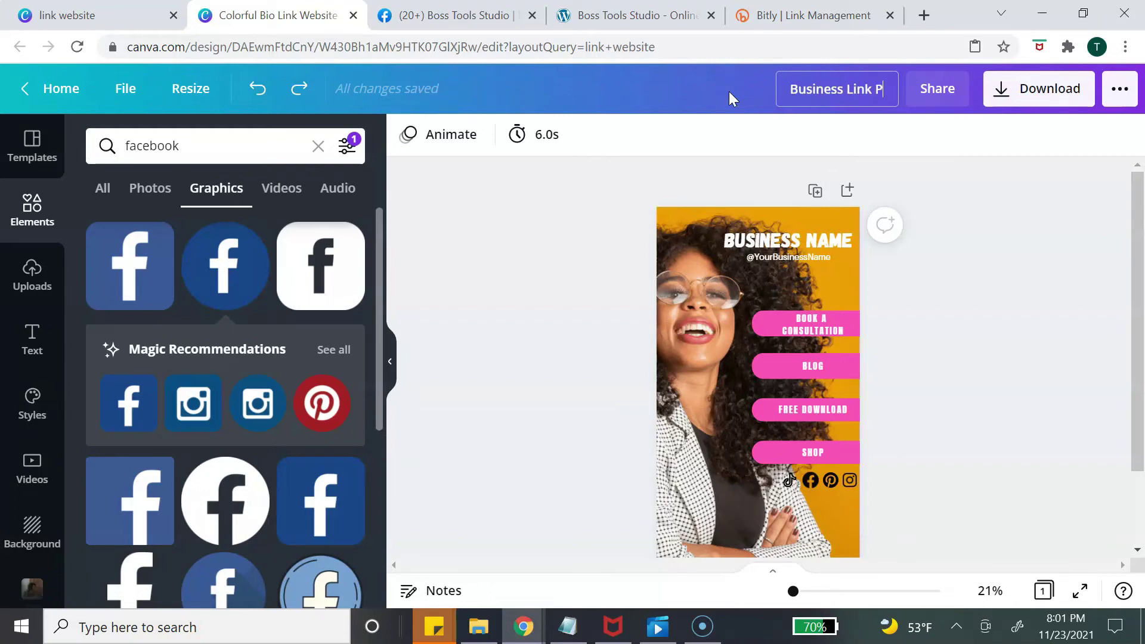
Confirm the 'Business Link Page' title and bring up the publishing options menu
{"action": "left_click", "coordinate": [970, 221]}
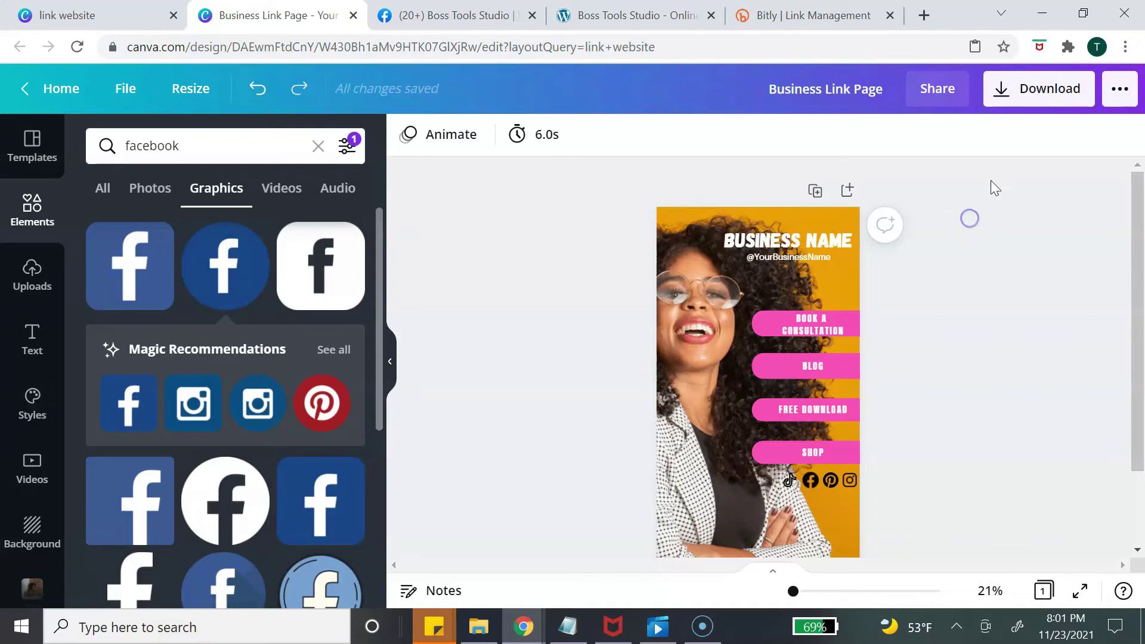
{"action": "left_click", "coordinate": [1119, 99]}
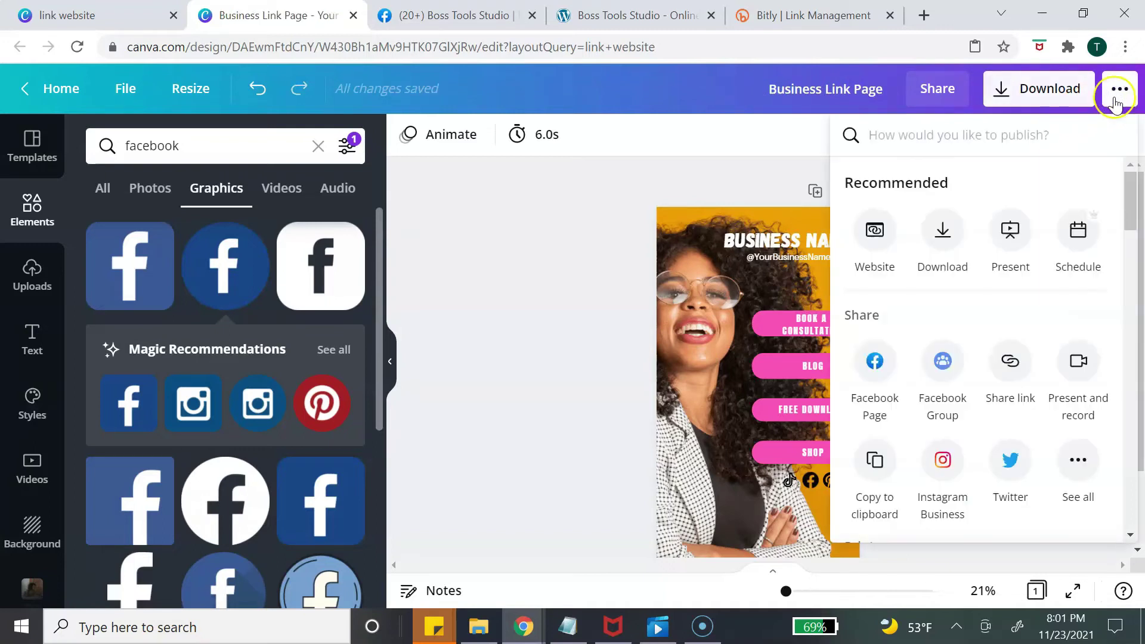
Publish the design as a Presentation-style website and view it in a new tab
{"action": "left_click", "coordinate": [868, 235]}
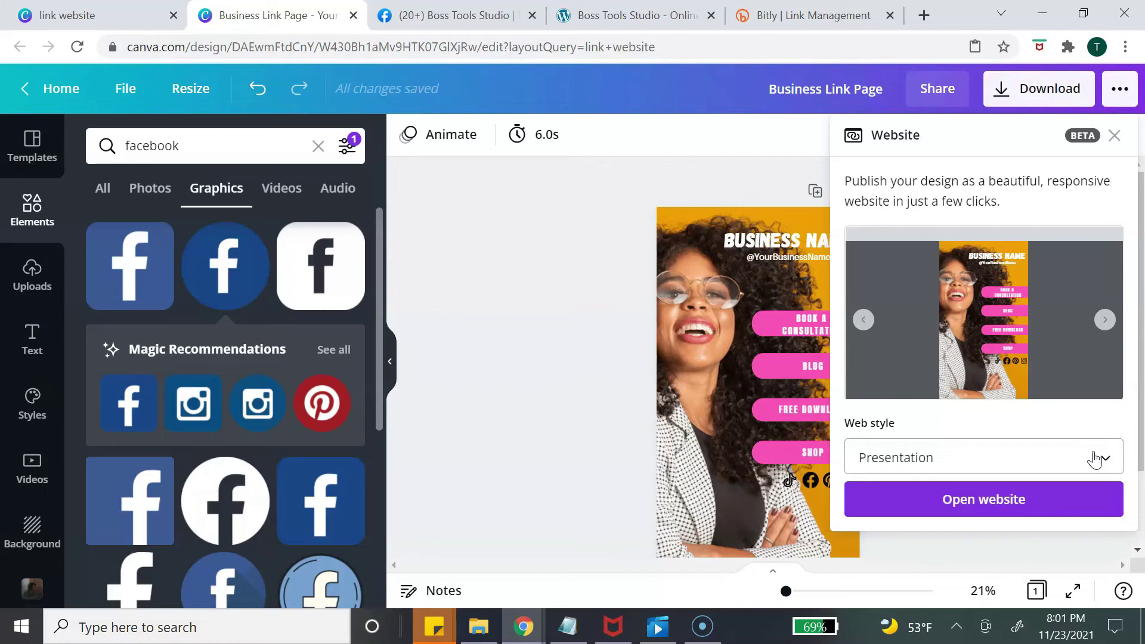
{"action": "left_click", "coordinate": [1062, 501]}
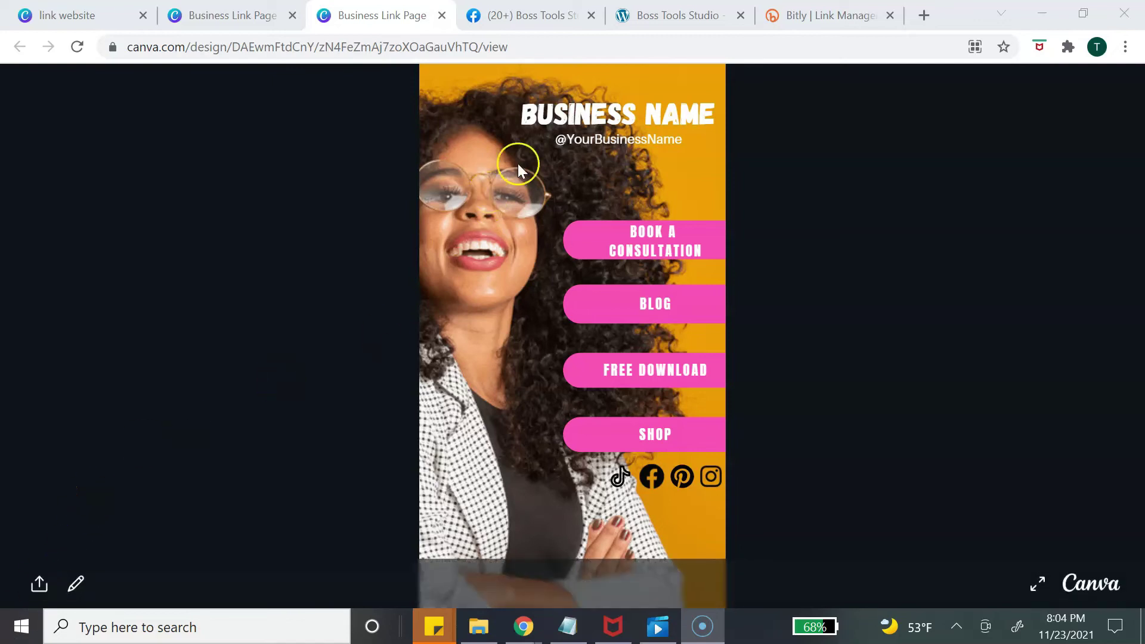
Copy the published website's /view address and switch to the Bitly link manager
{"action": "left_click", "coordinate": [566, 48]}
{"action": "key", "text": "ctrl+c"}
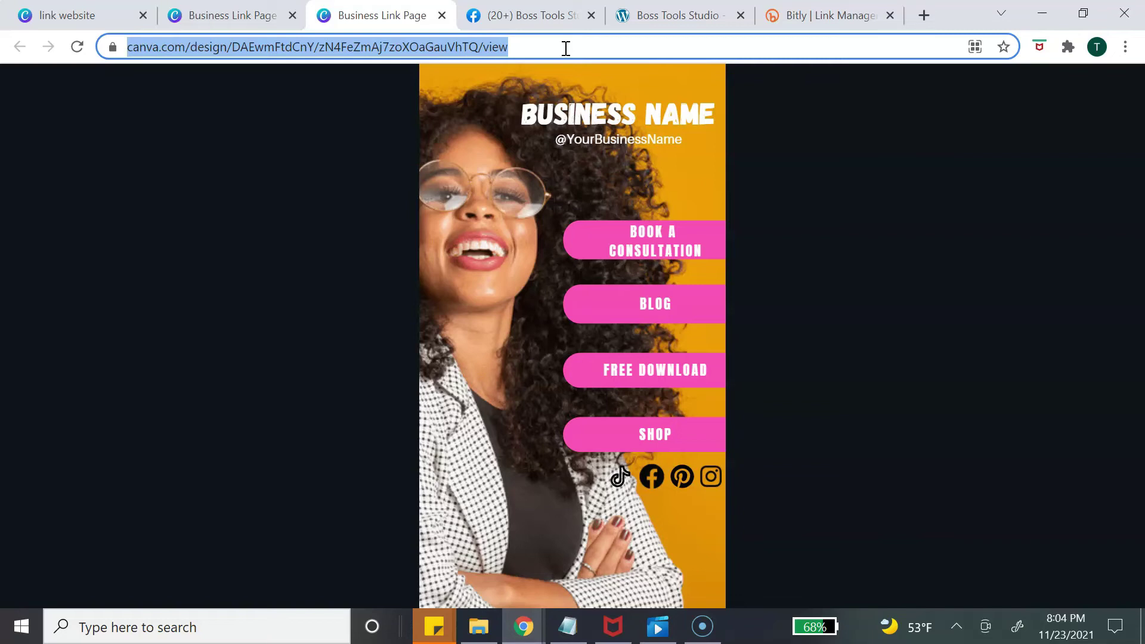
{"action": "left_click", "coordinate": [841, 12]}
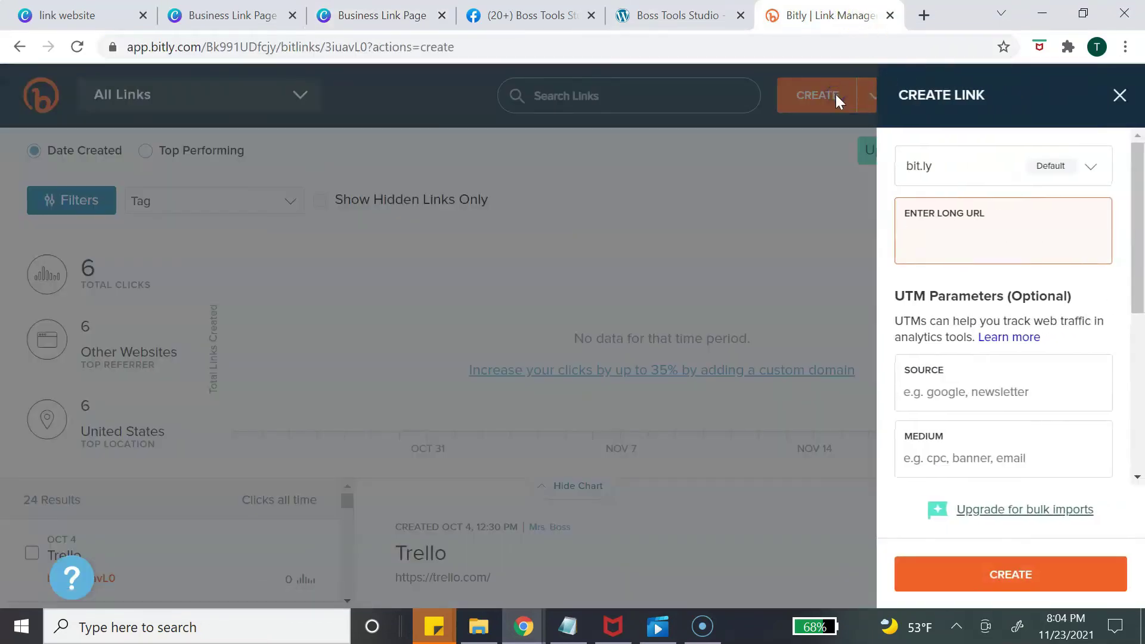
Shorten the Canva website URL in Bitly to bit.ly/3nKUDqq and copy it
{"action": "key", "text": "ctrl+v"}
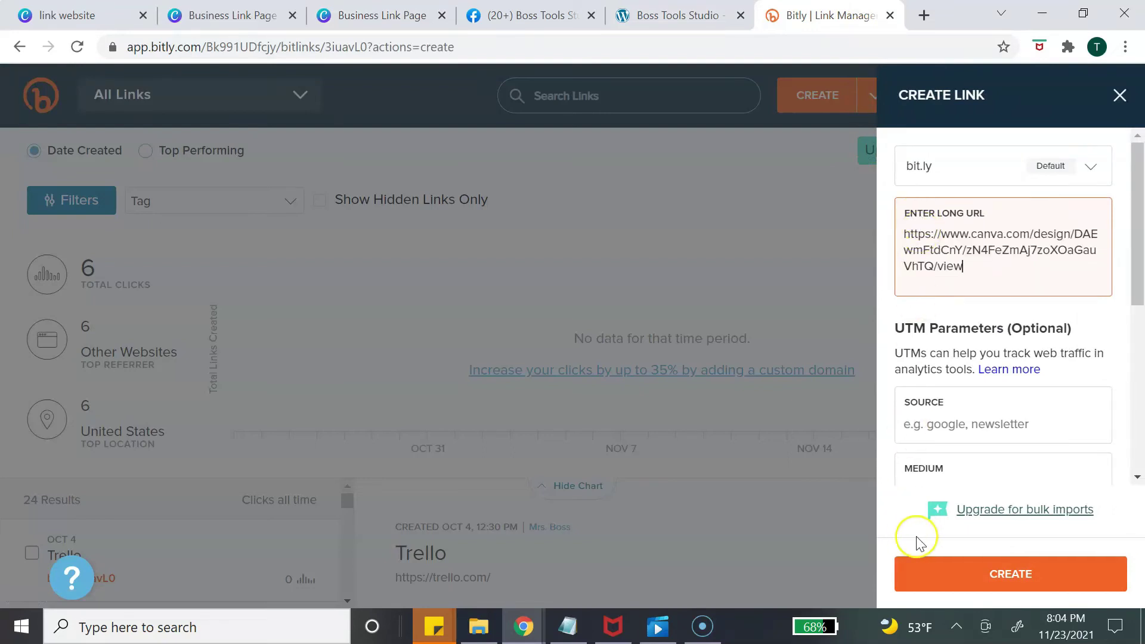
{"action": "left_click", "coordinate": [965, 588]}
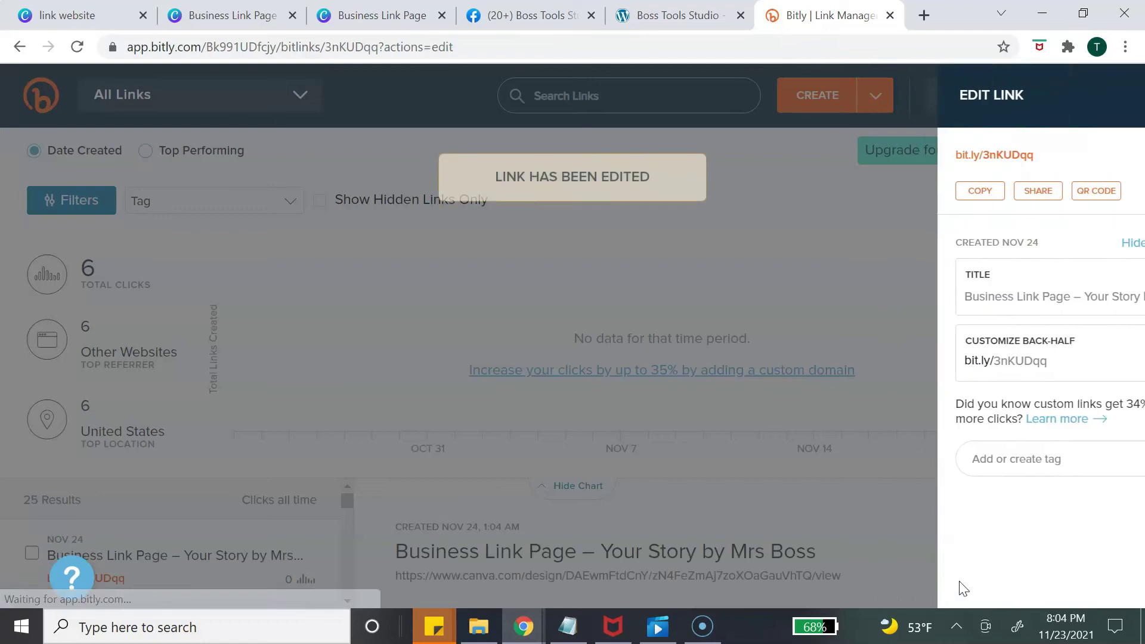
{"action": "left_click", "coordinate": [916, 192]}
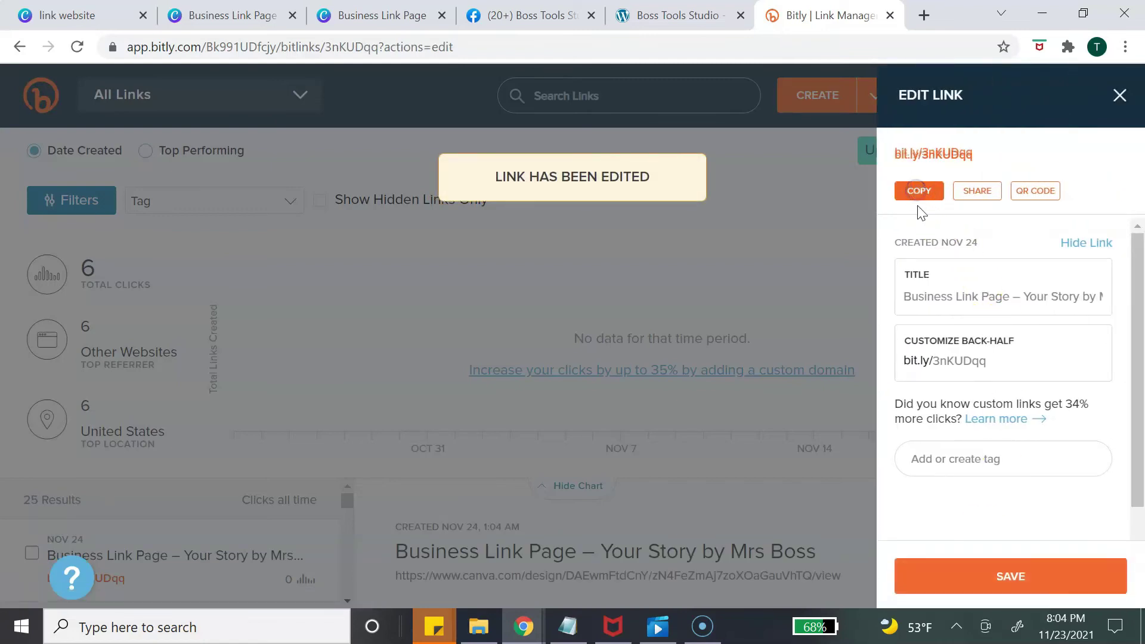
Load bit.ly/3nKUDqq in a new browser tab to confirm it reaches the bio-link page
{"action": "left_click", "coordinate": [925, 17]}
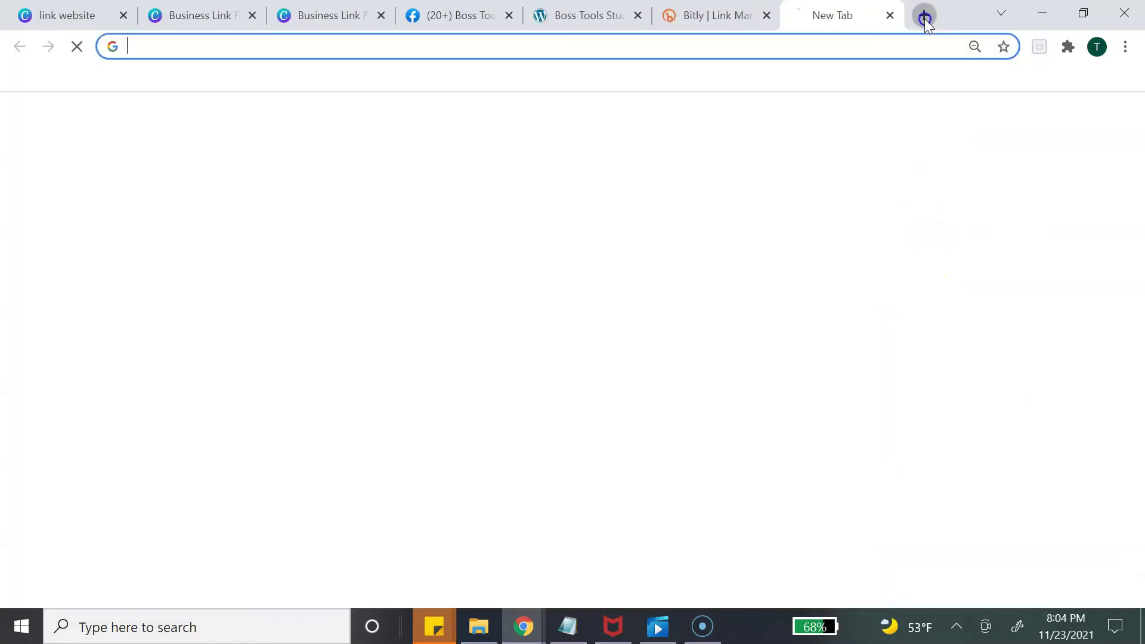
{"action": "left_click", "coordinate": [898, 39]}
{"action": "type", "text": "https://bit.ly/3nKUDqq"}
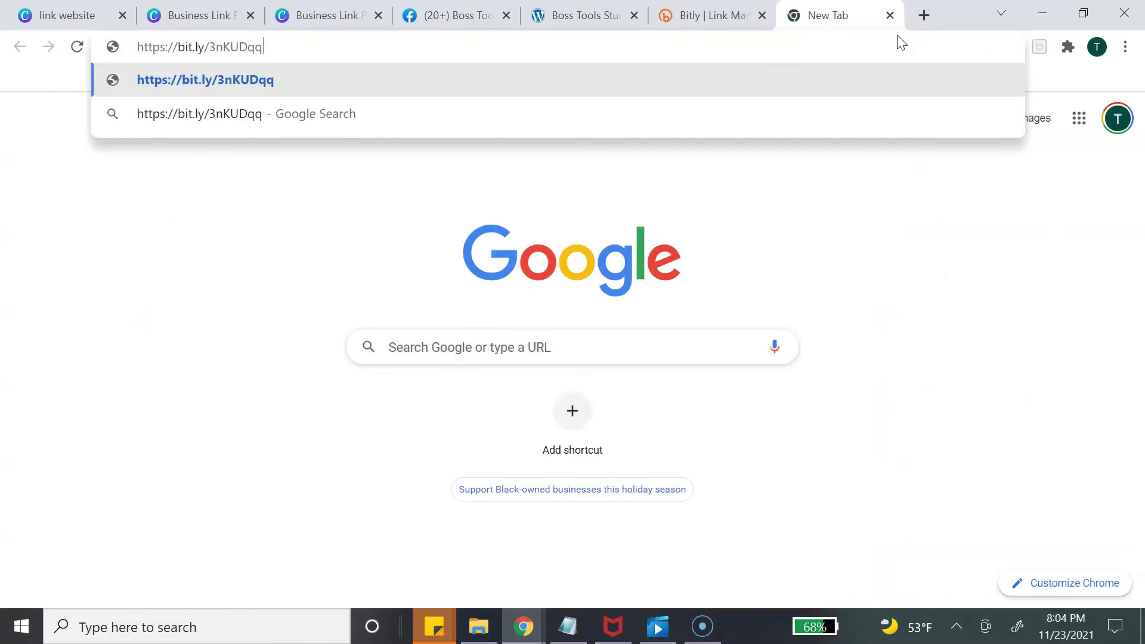
{"action": "key", "text": "Return"}
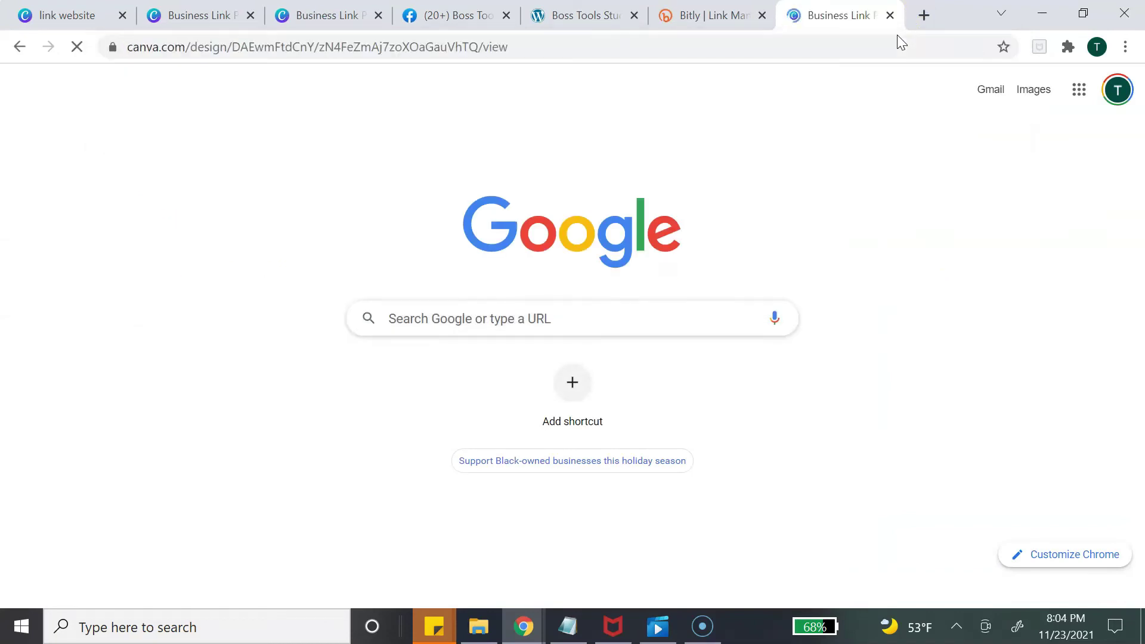